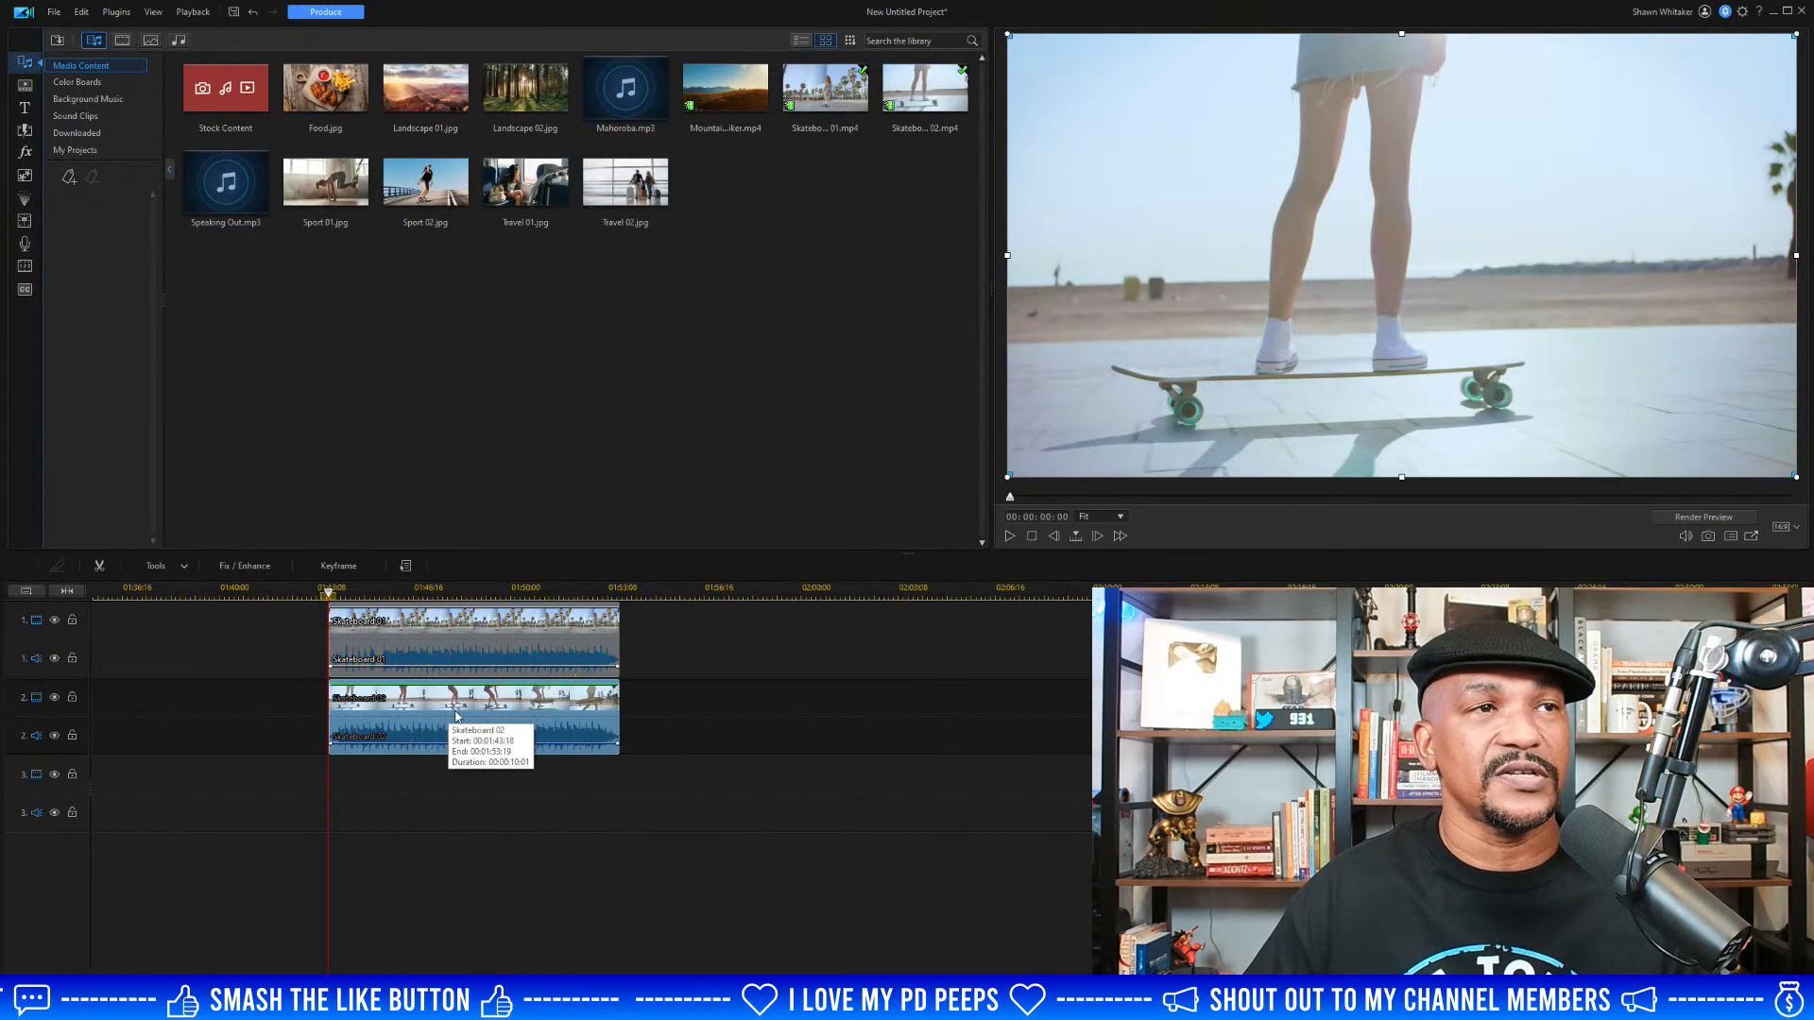
# Scale the Skateboard 02 overlay to about 0.365 in PiP Designer and place it in the frame's lower-right area, at about X 0.768, Y 0.752
pyautogui.doubleClick(453, 710)
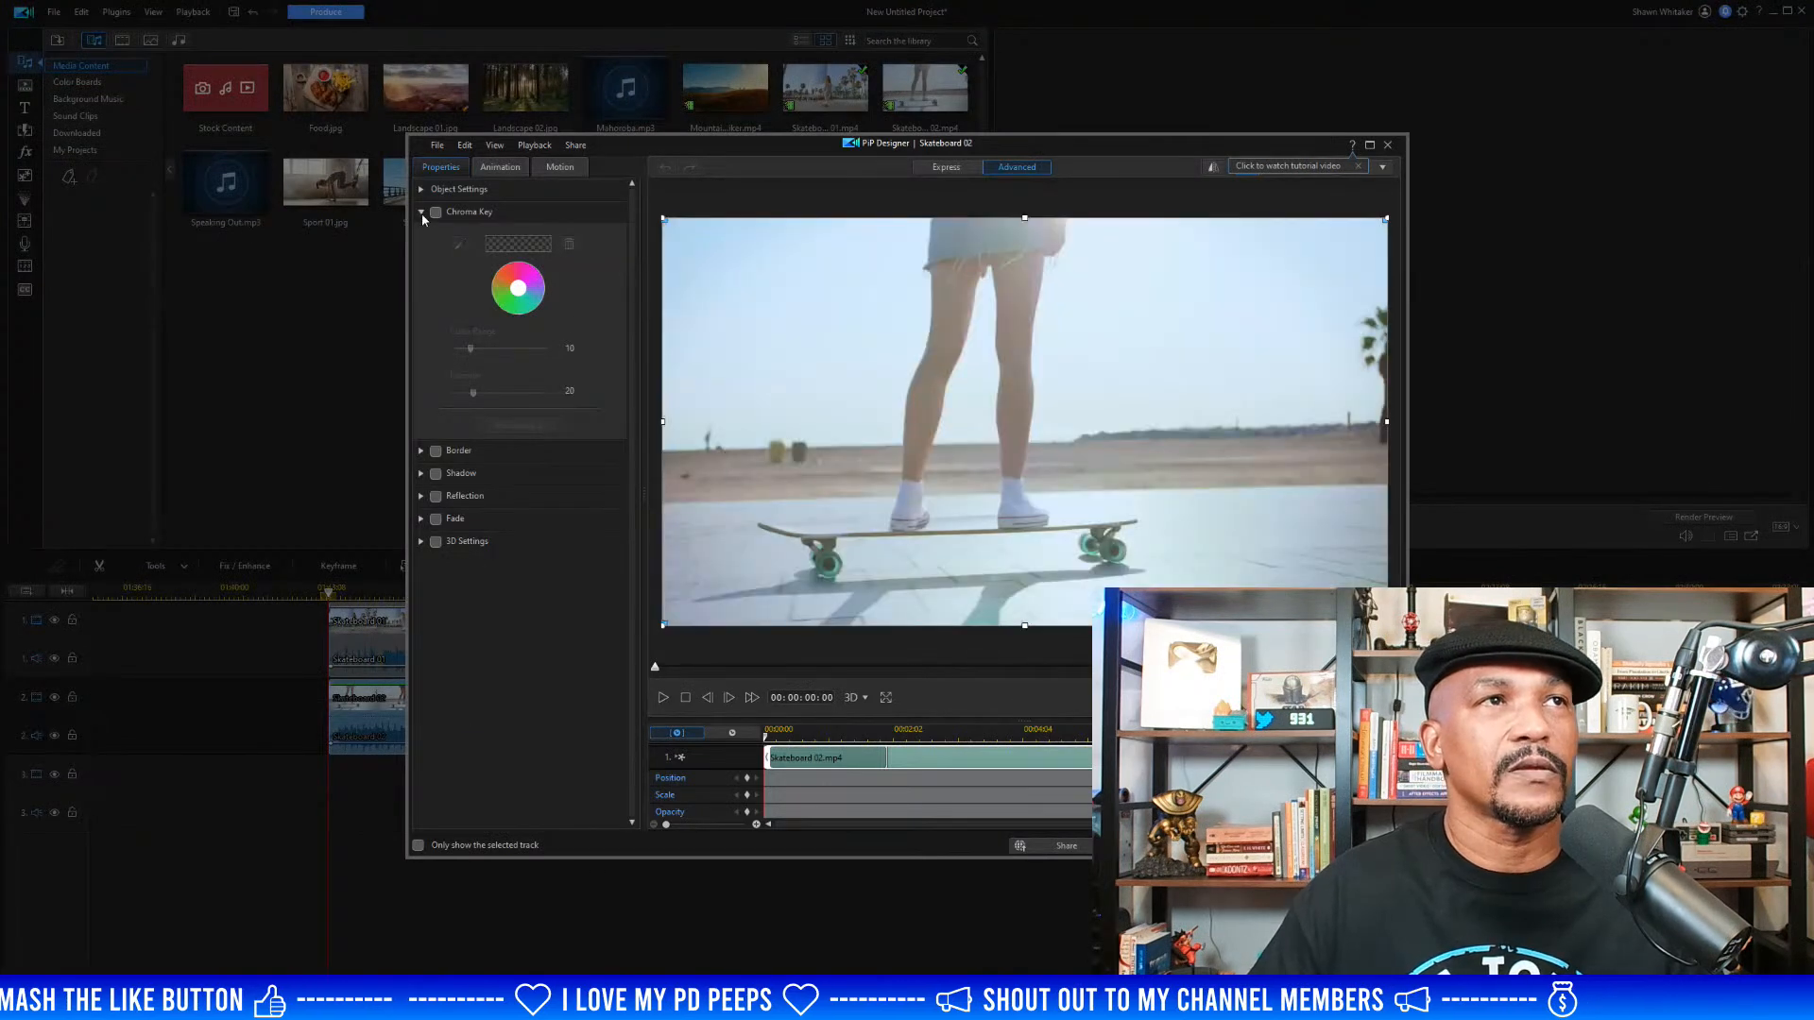
pyautogui.click(422, 212)
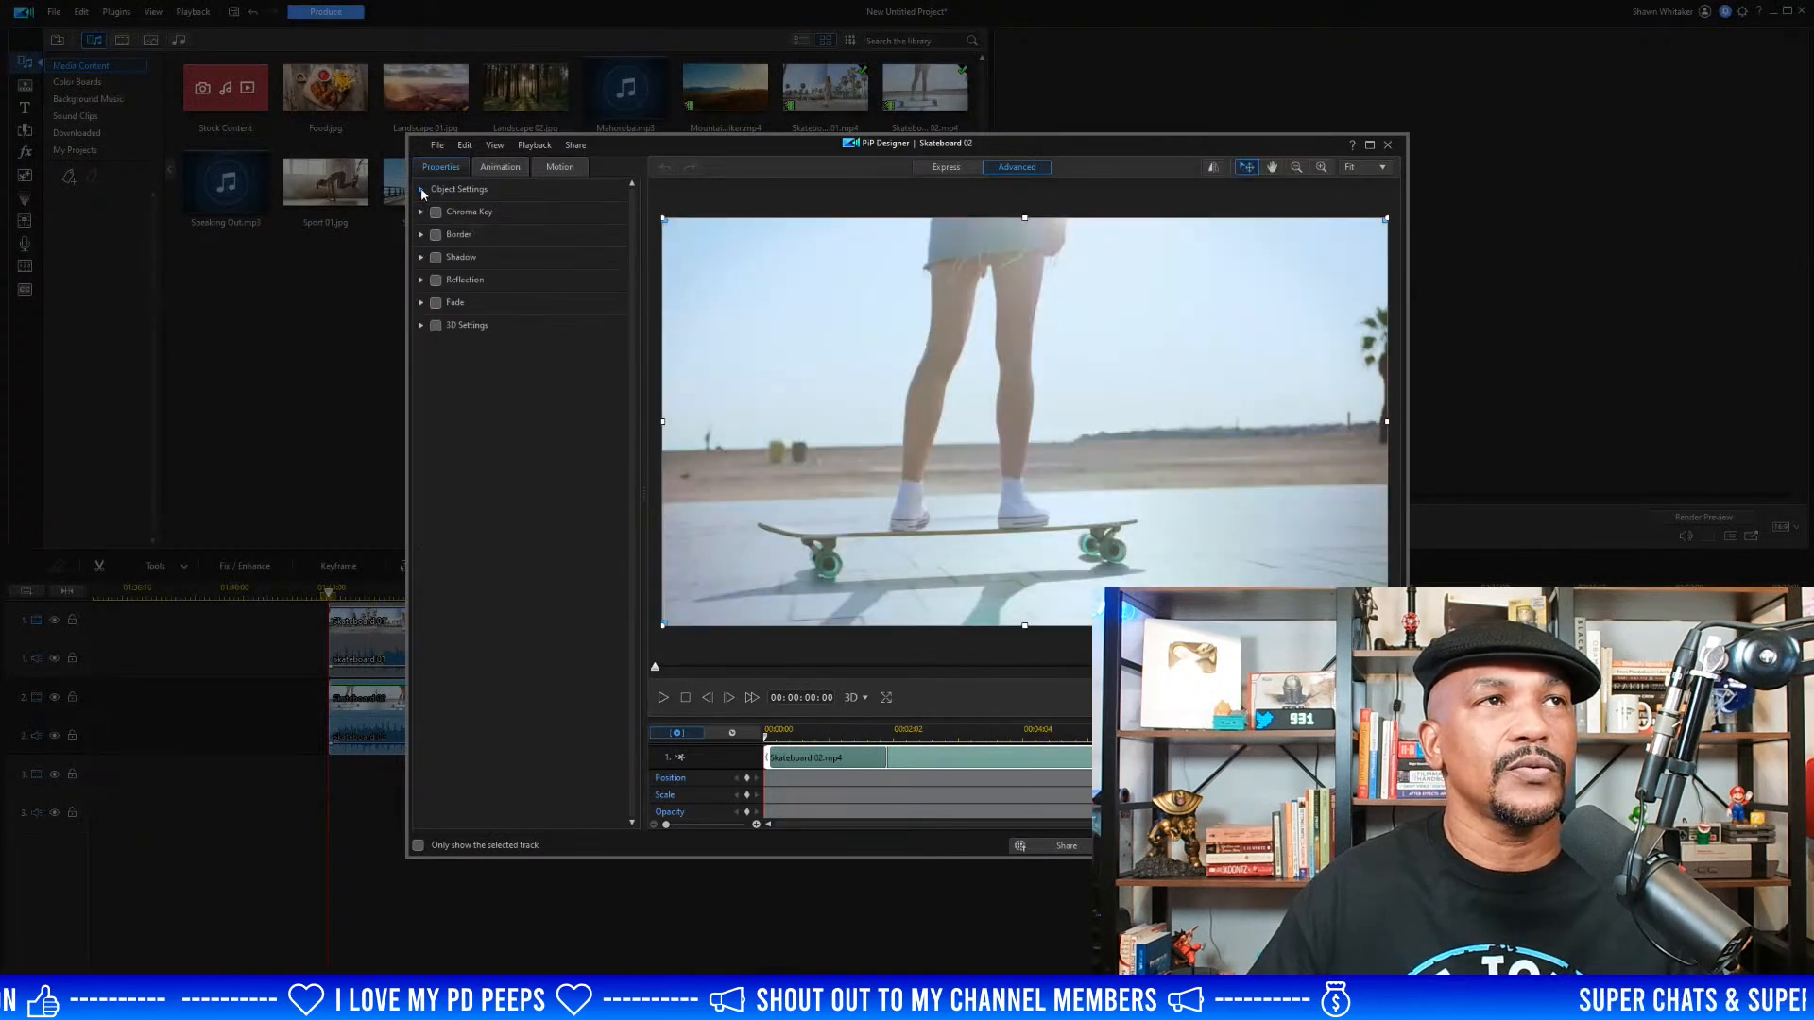
pyautogui.click(421, 189)
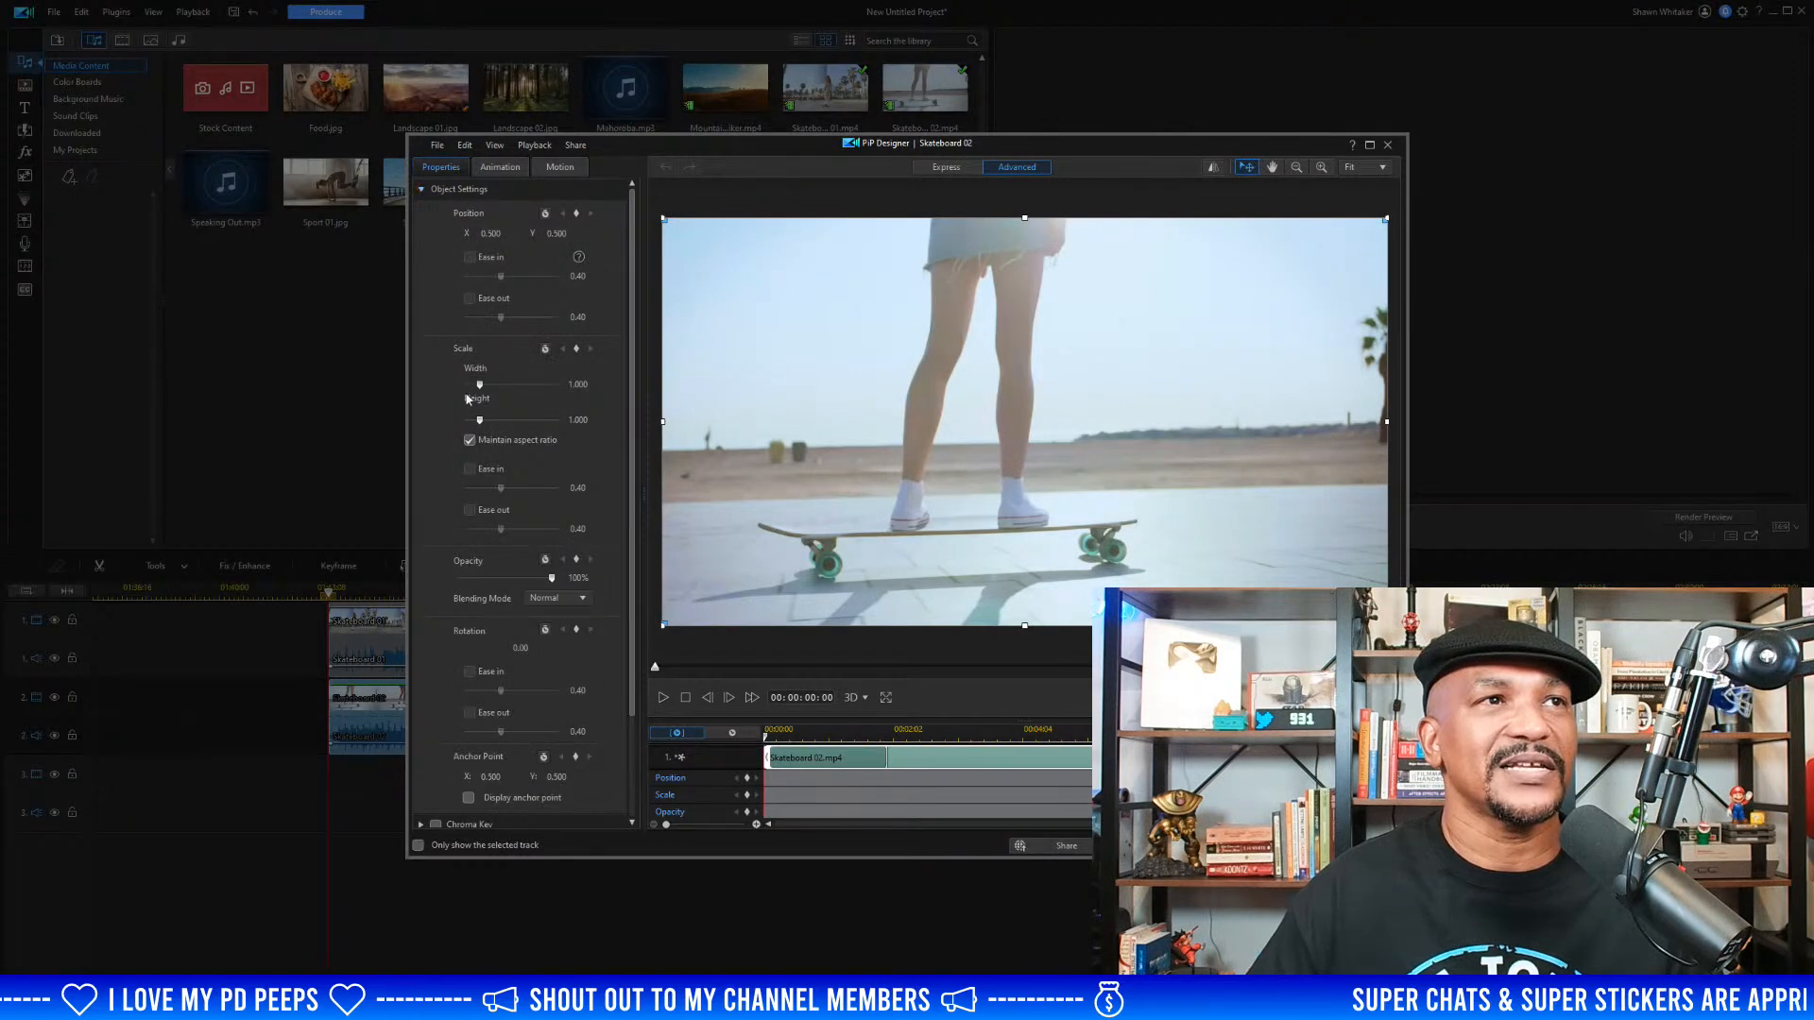
pyautogui.moveTo(480, 388); pyautogui.dragTo(469, 388)
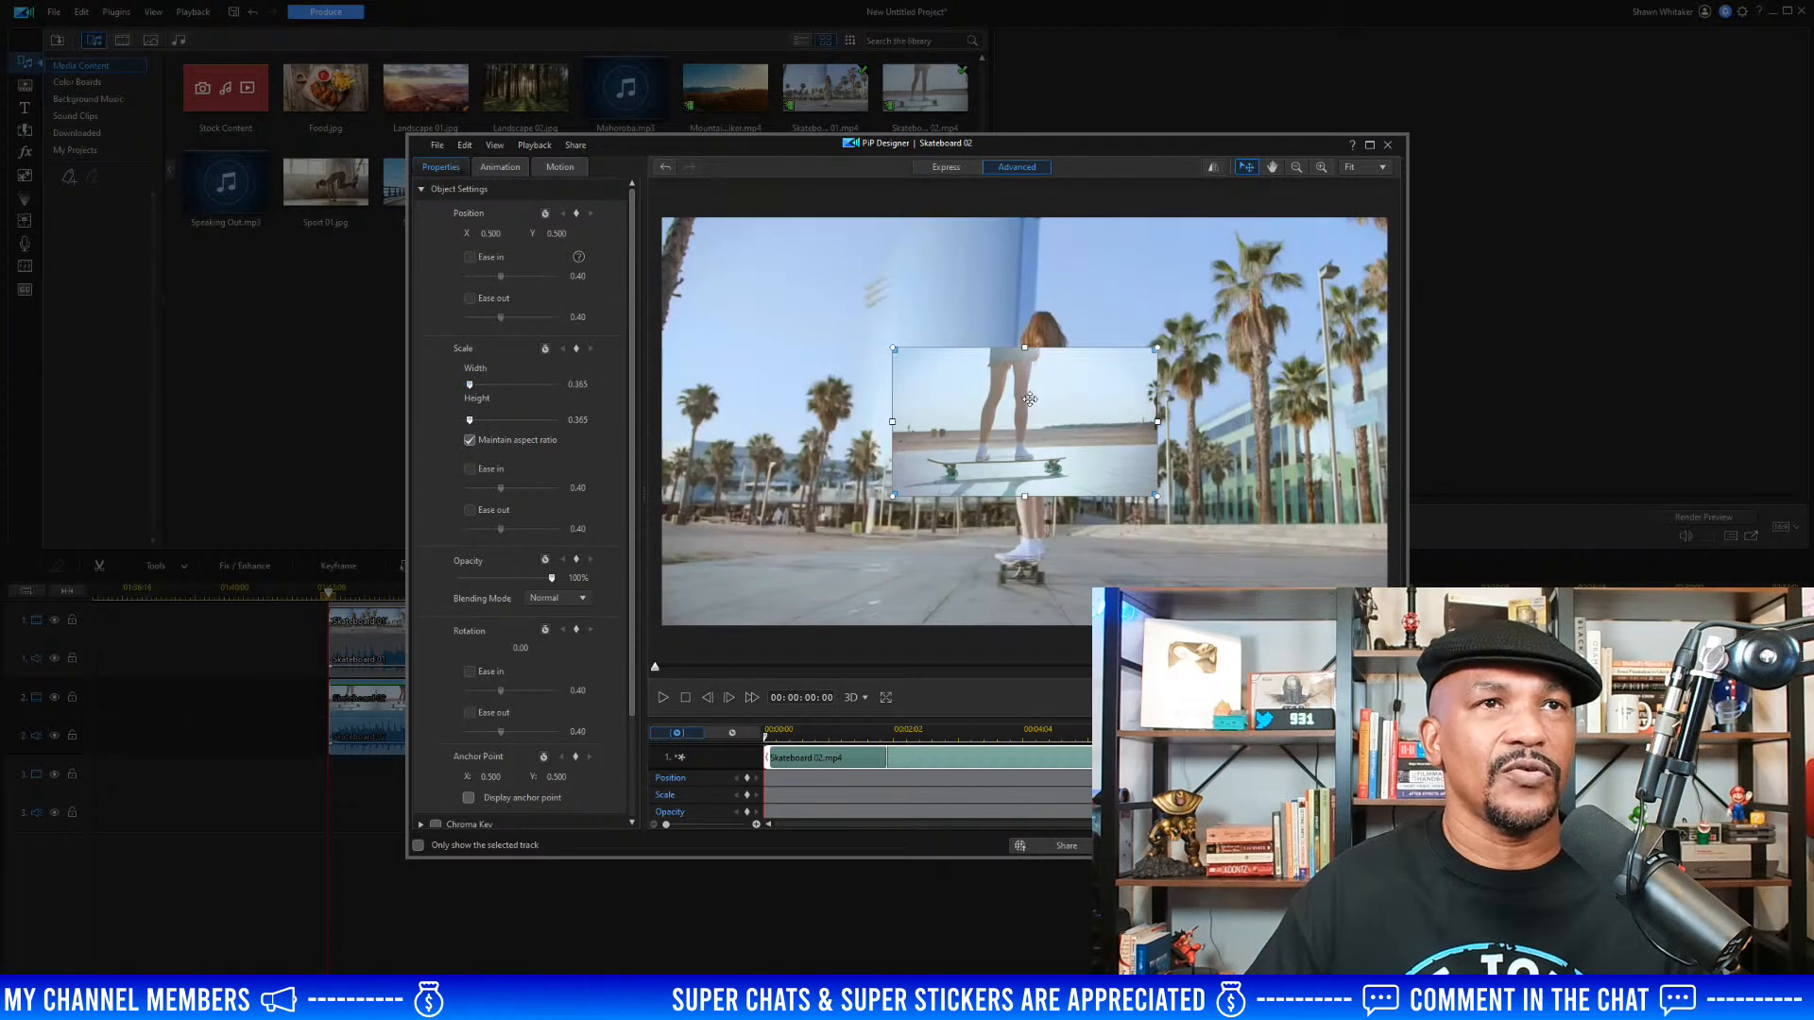
pyautogui.moveTo(1030, 399); pyautogui.dragTo(1223, 502)
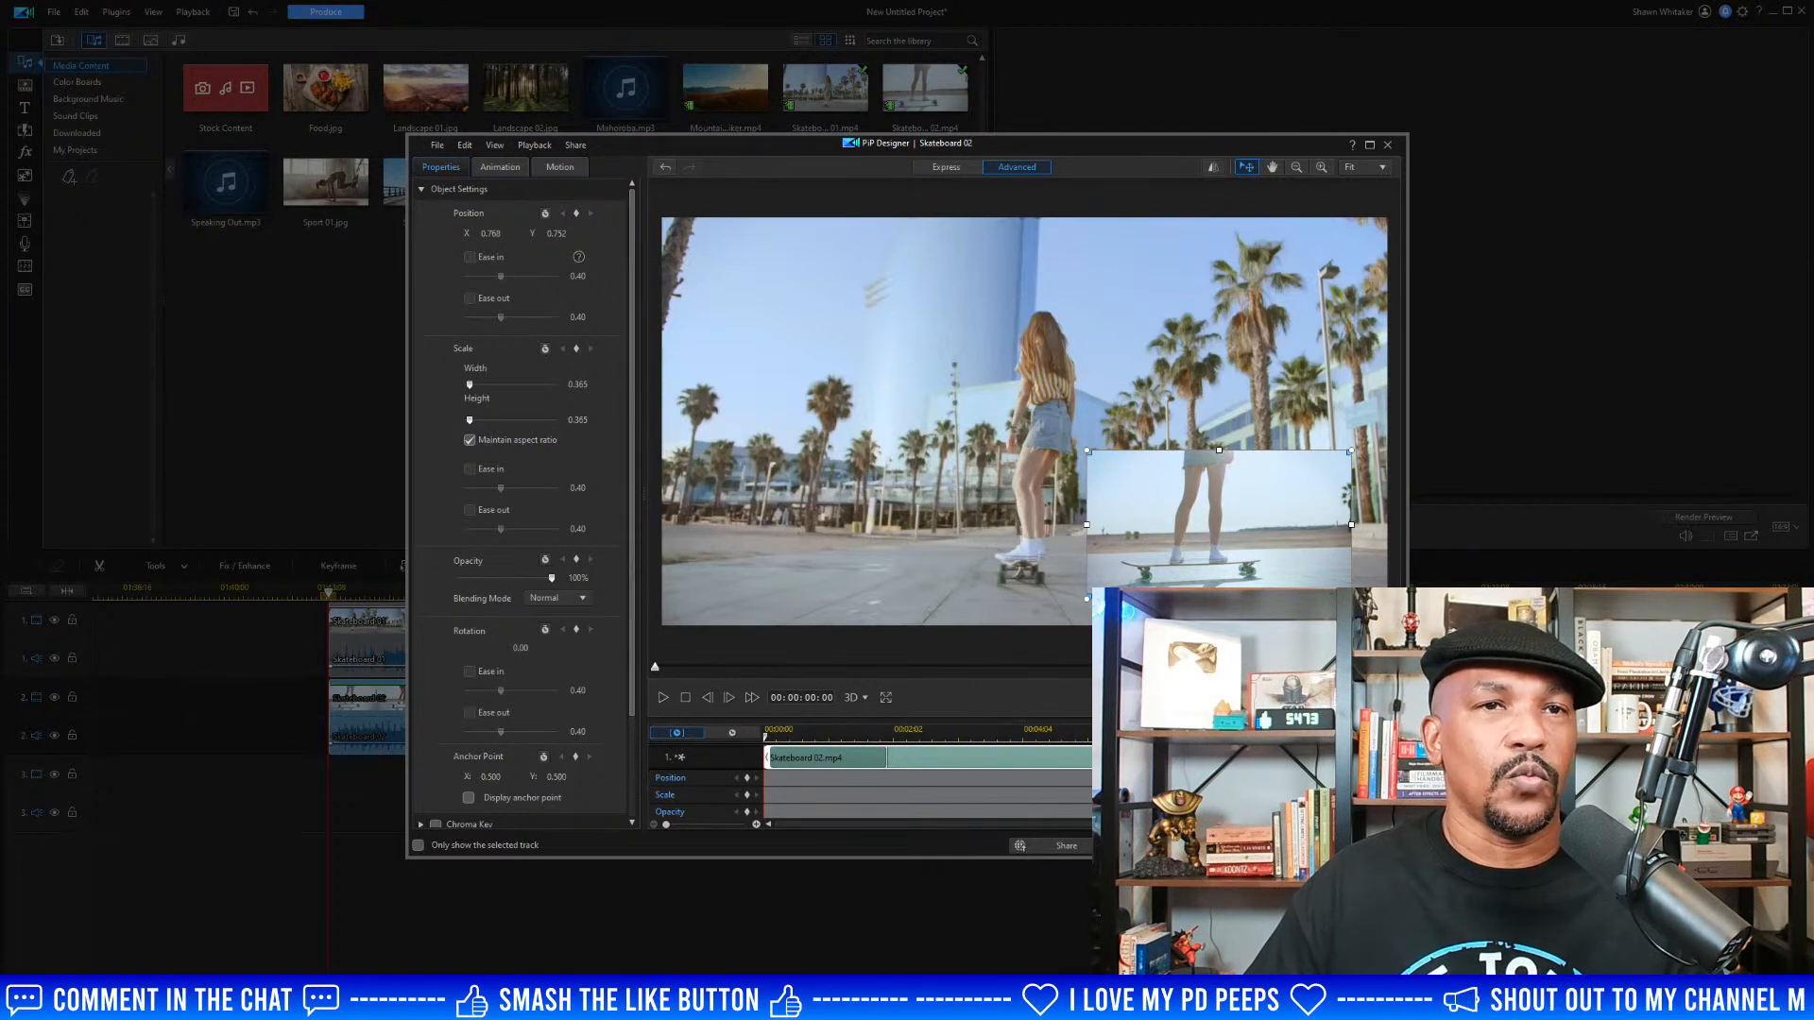
pyautogui.click(1262, 846)
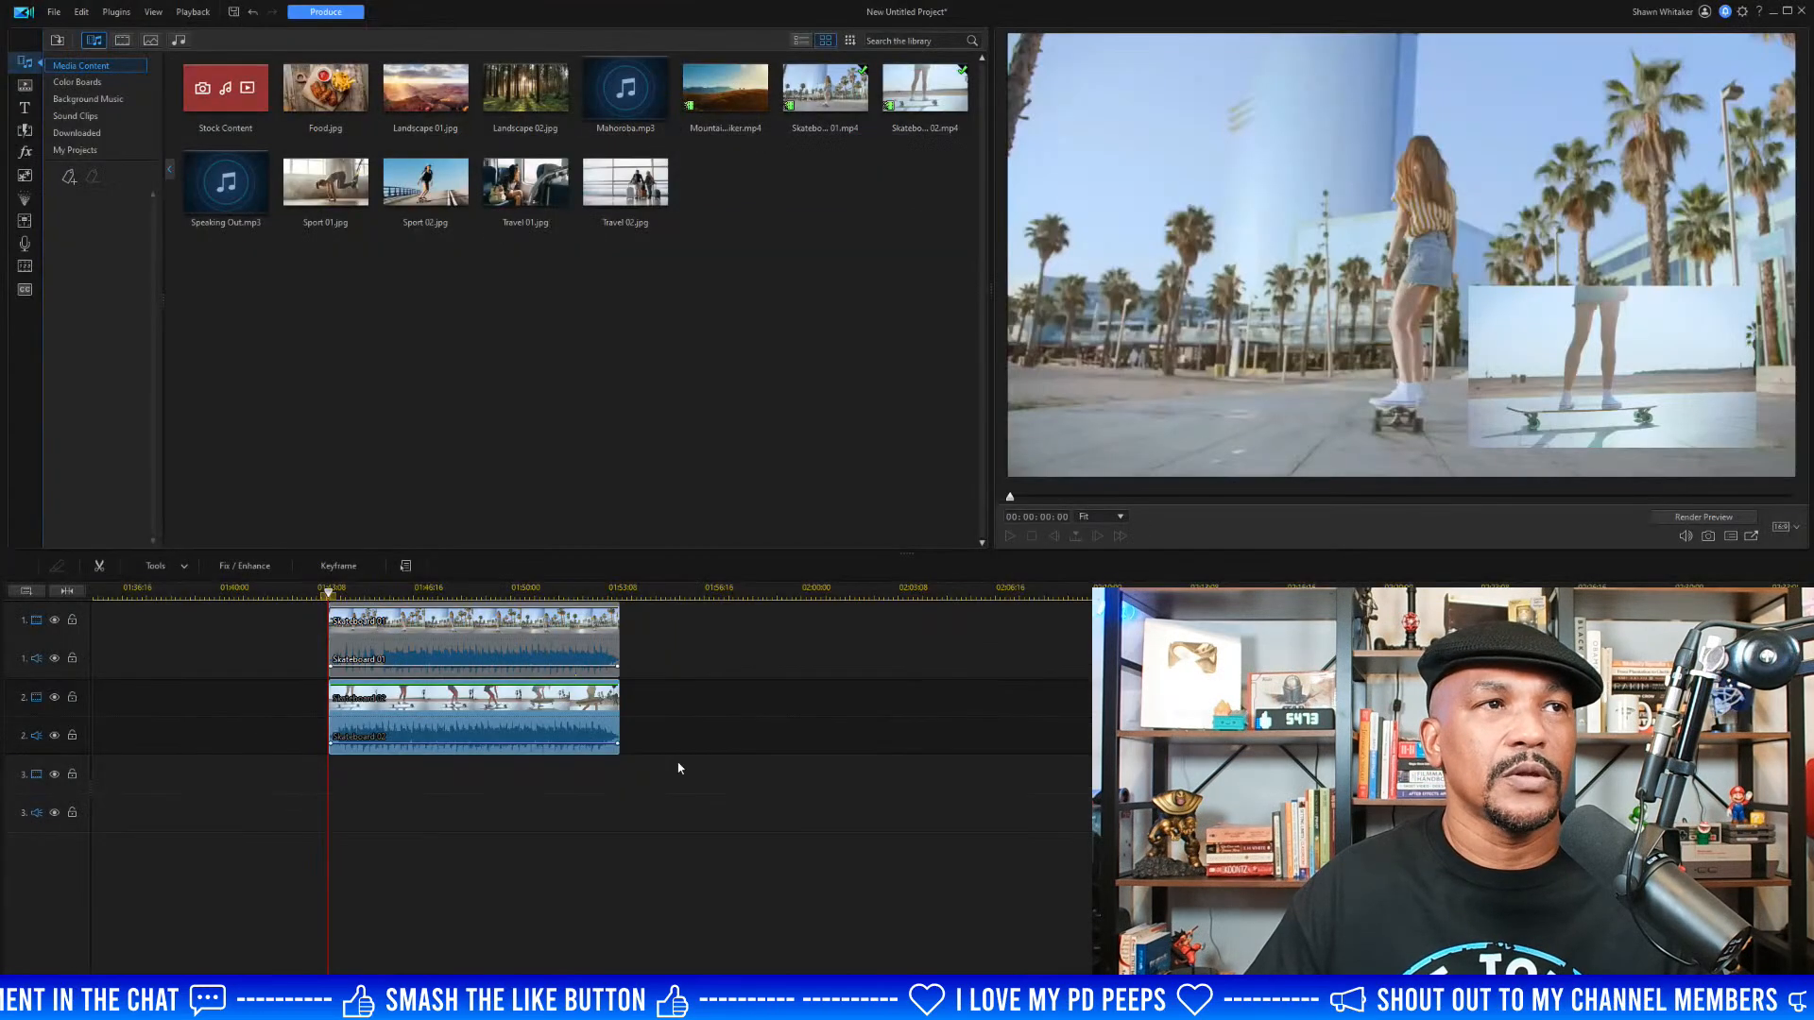
# Mask the Skateboard 02 overlay with the hard-edged horizontal ellipse in Mask Designer and review the mask's object settings
pyautogui.click(169, 562)
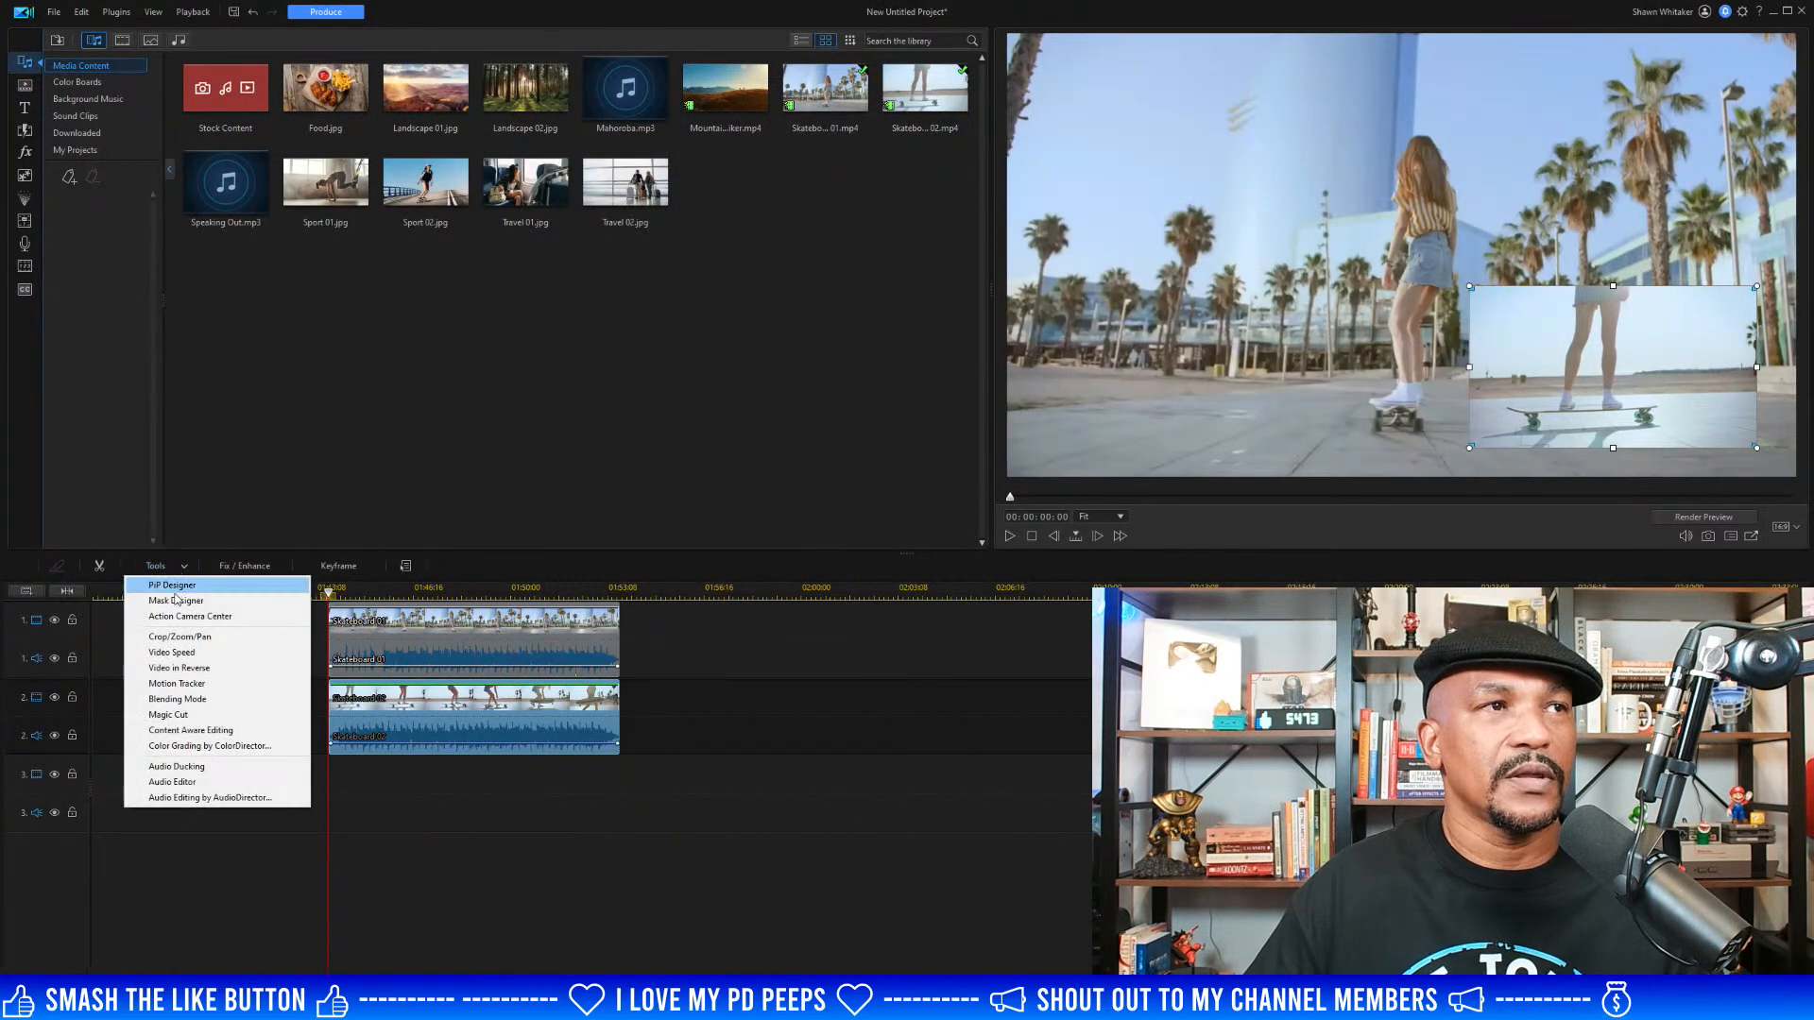
pyautogui.click(176, 604)
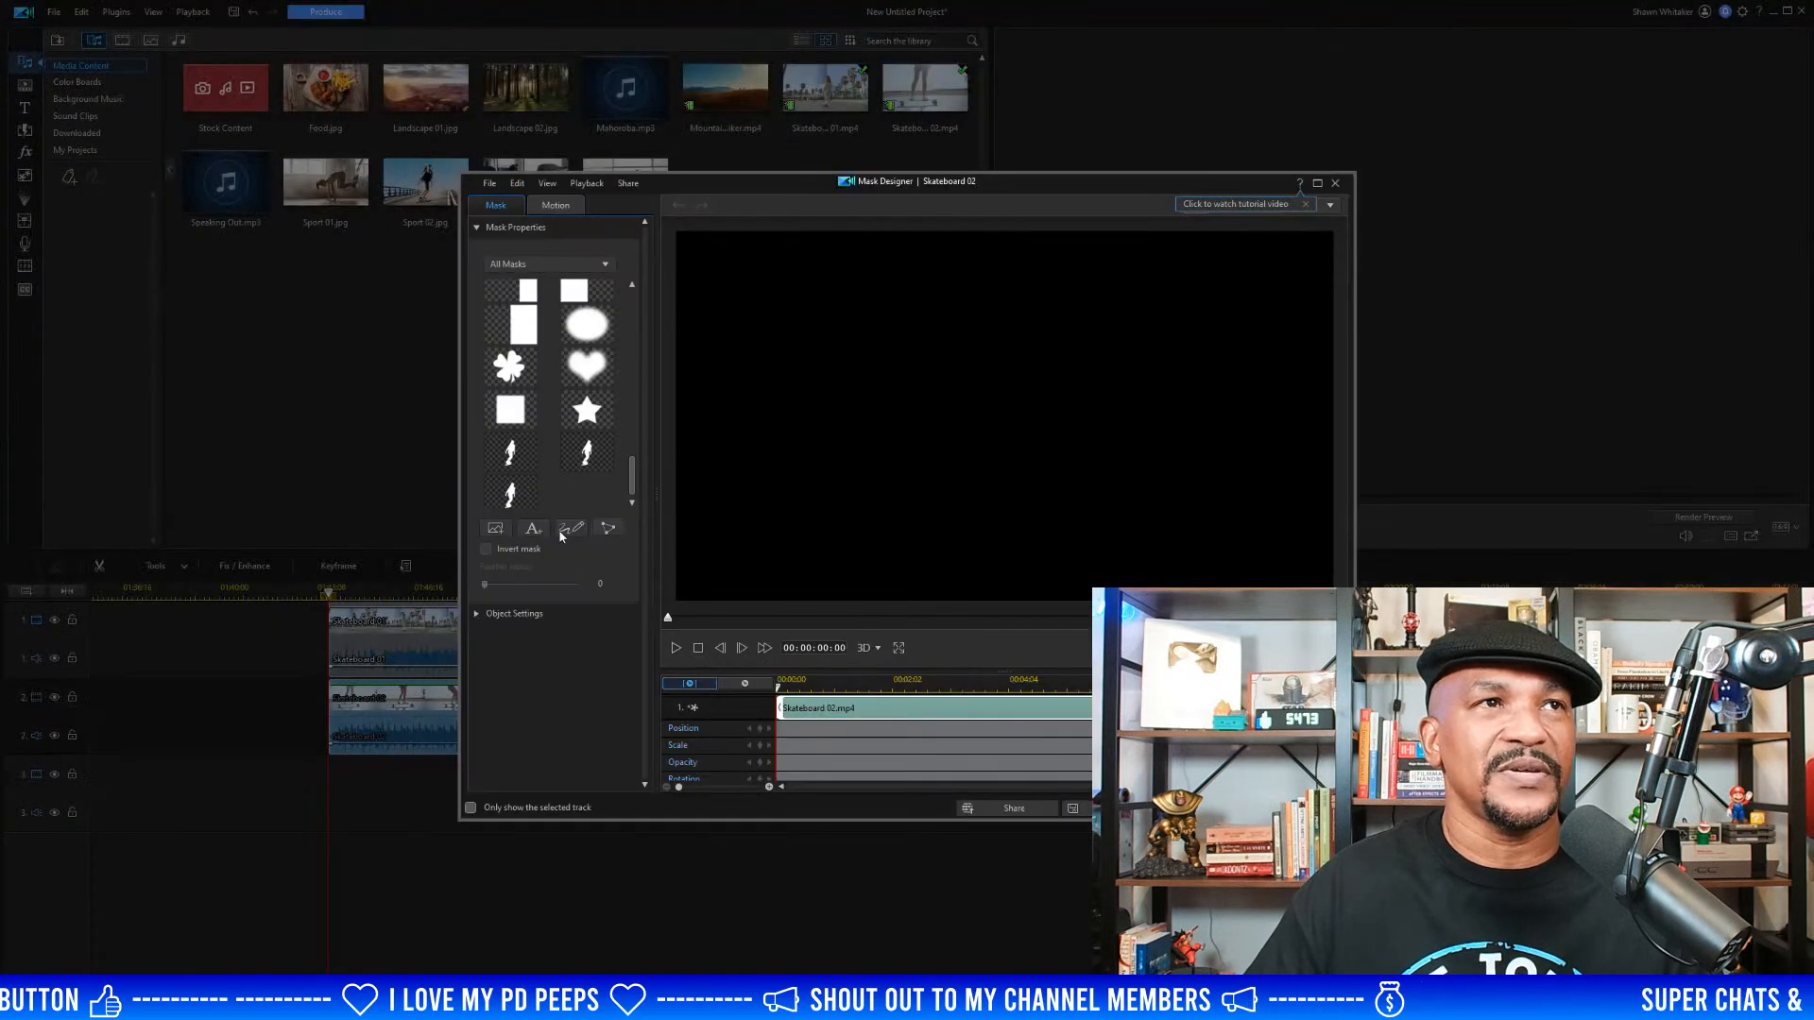
pyautogui.click(597, 338)
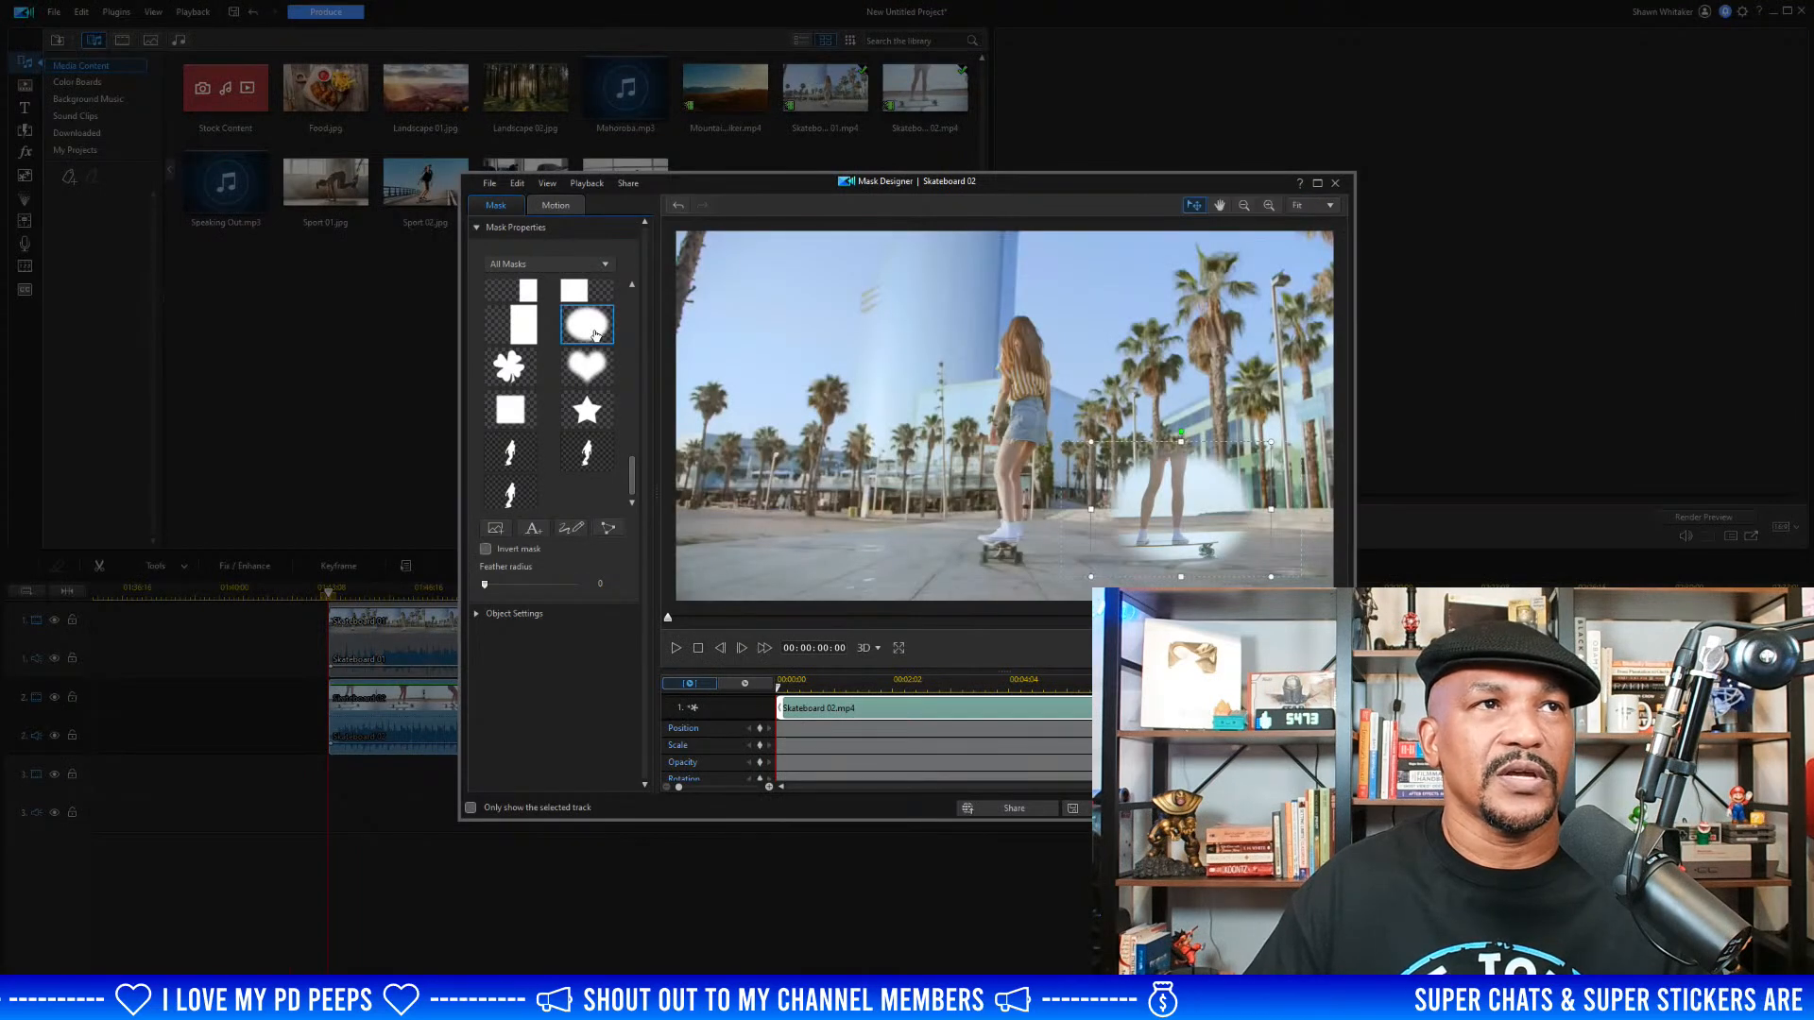
pyautogui.moveTo(633, 484)
pyautogui.mouseDown()
pyautogui.moveTo(633, 416)
pyautogui.moveTo(633, 468)
pyautogui.mouseUp()
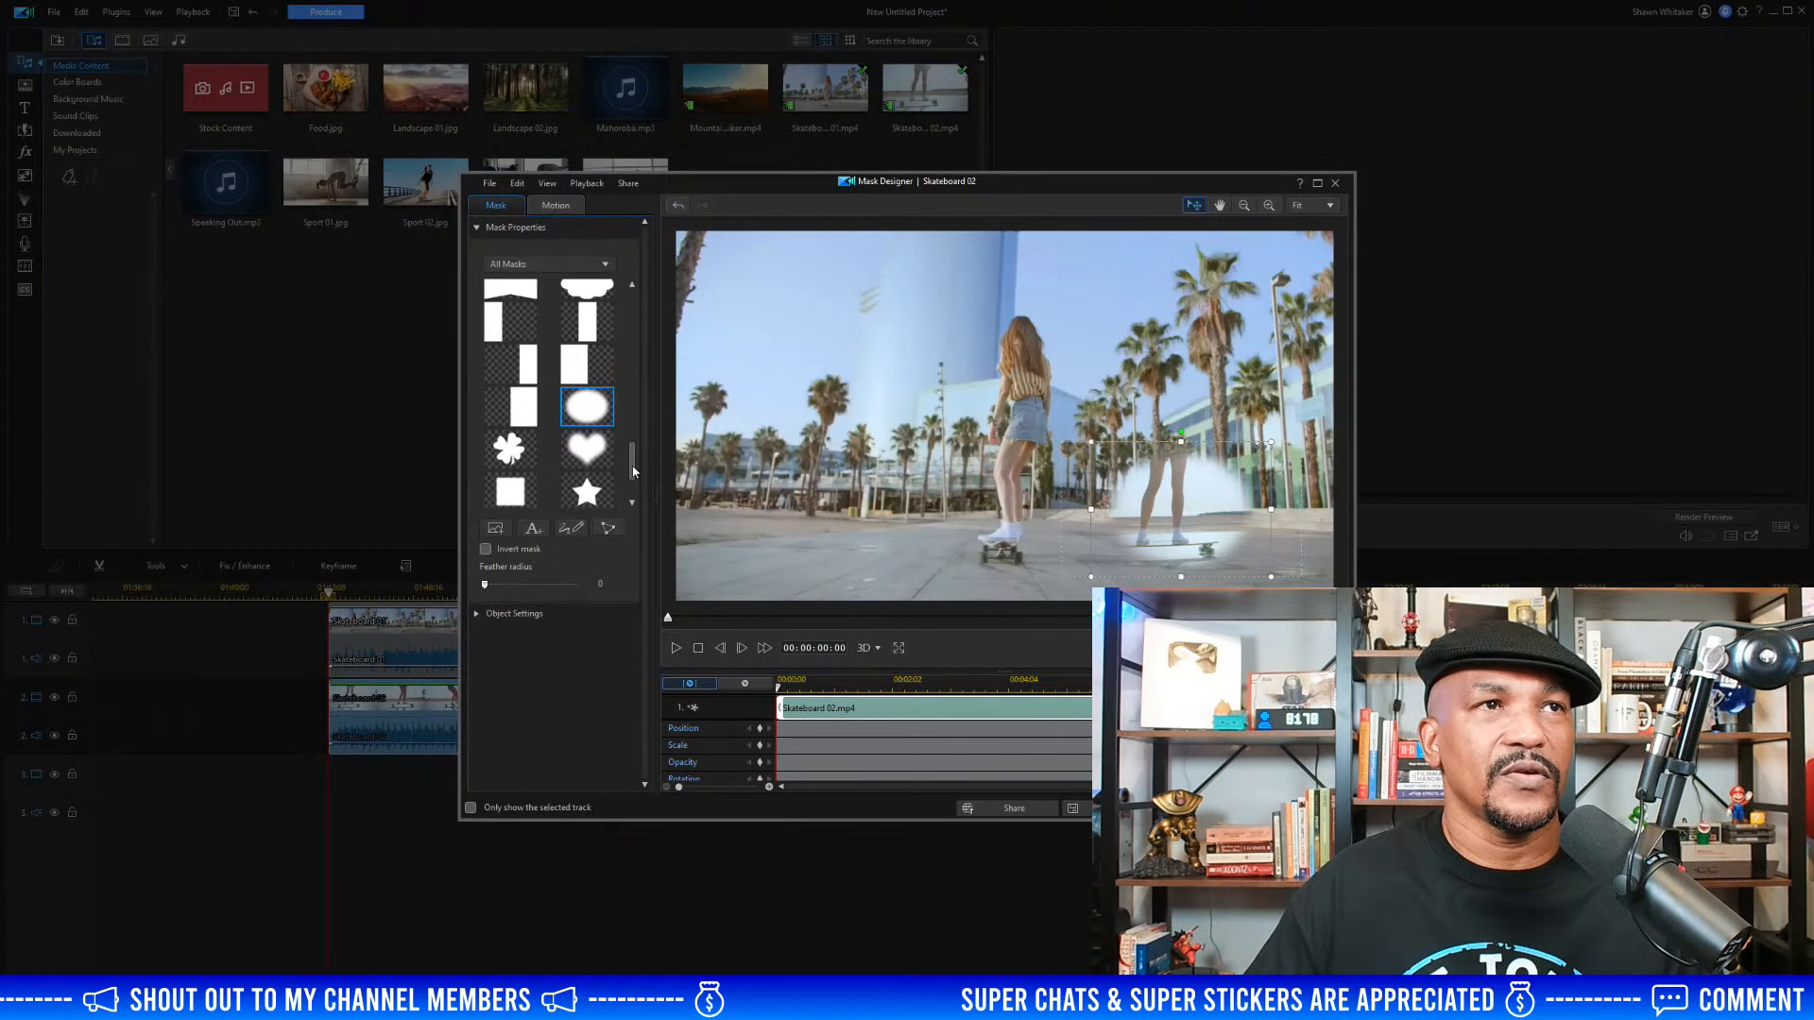
pyautogui.moveTo(633, 453); pyautogui.dragTo(634, 430)
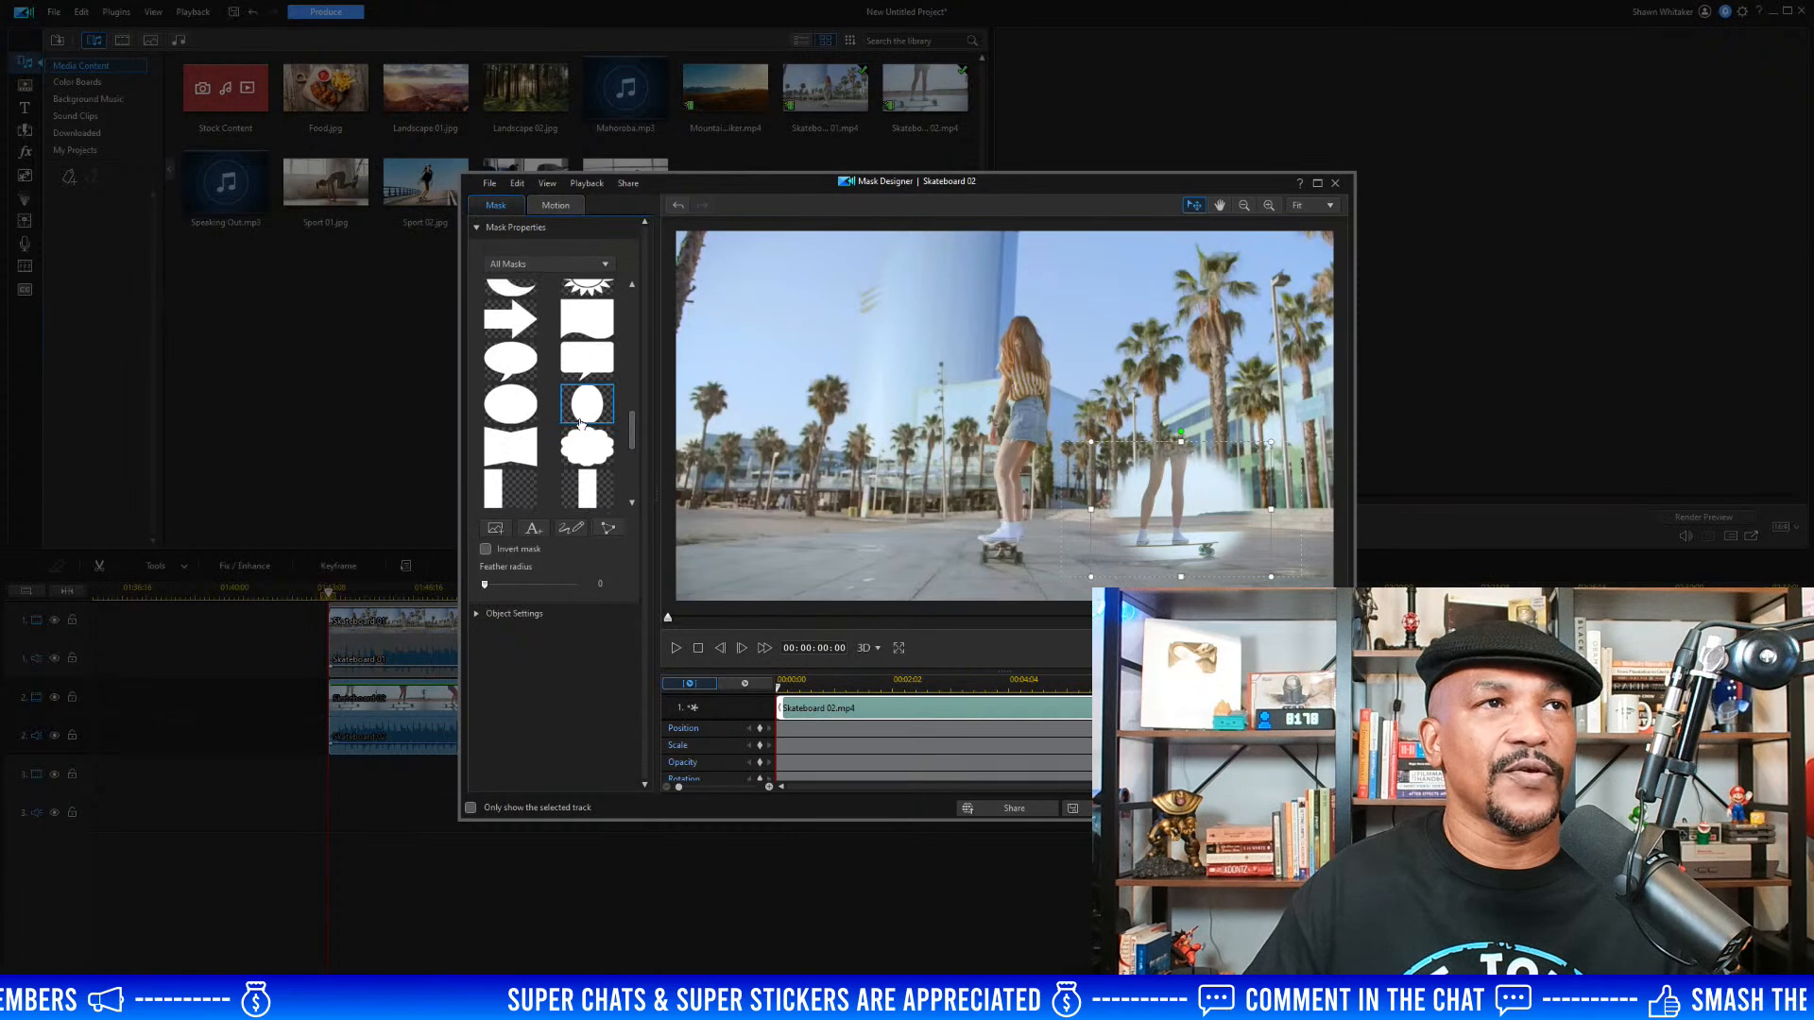
pyautogui.click(522, 416)
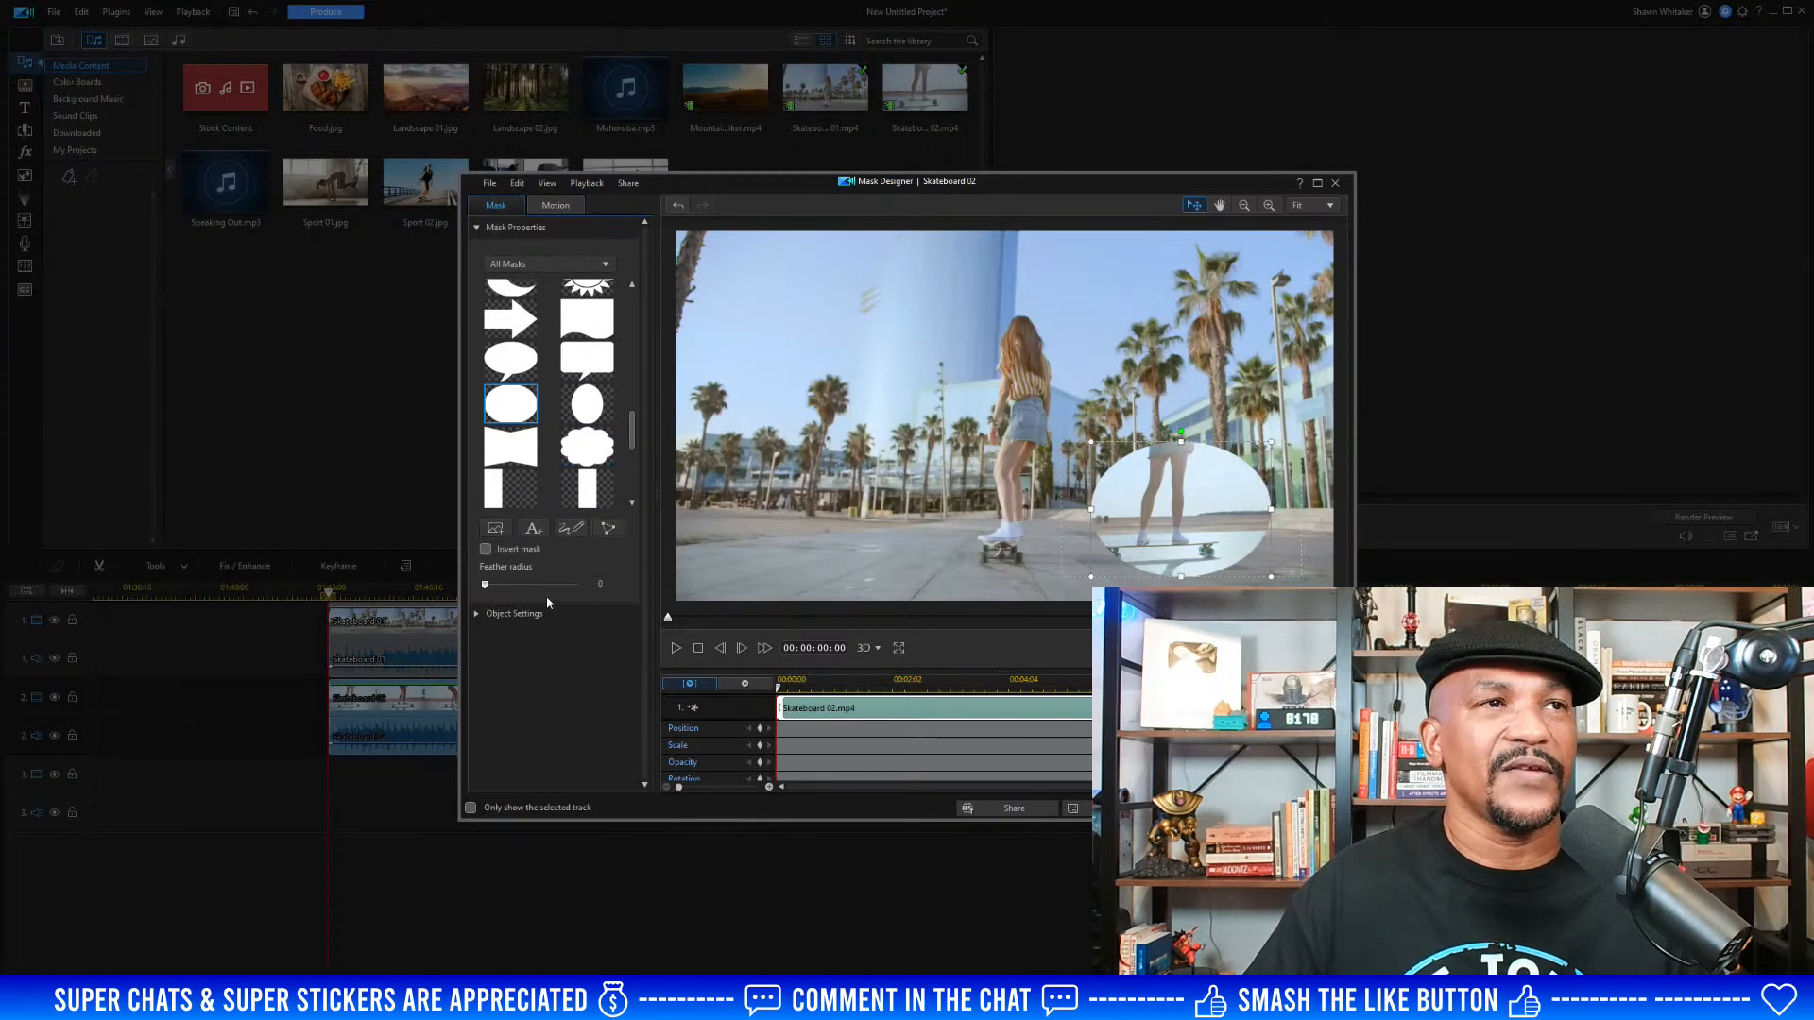
pyautogui.click(475, 615)
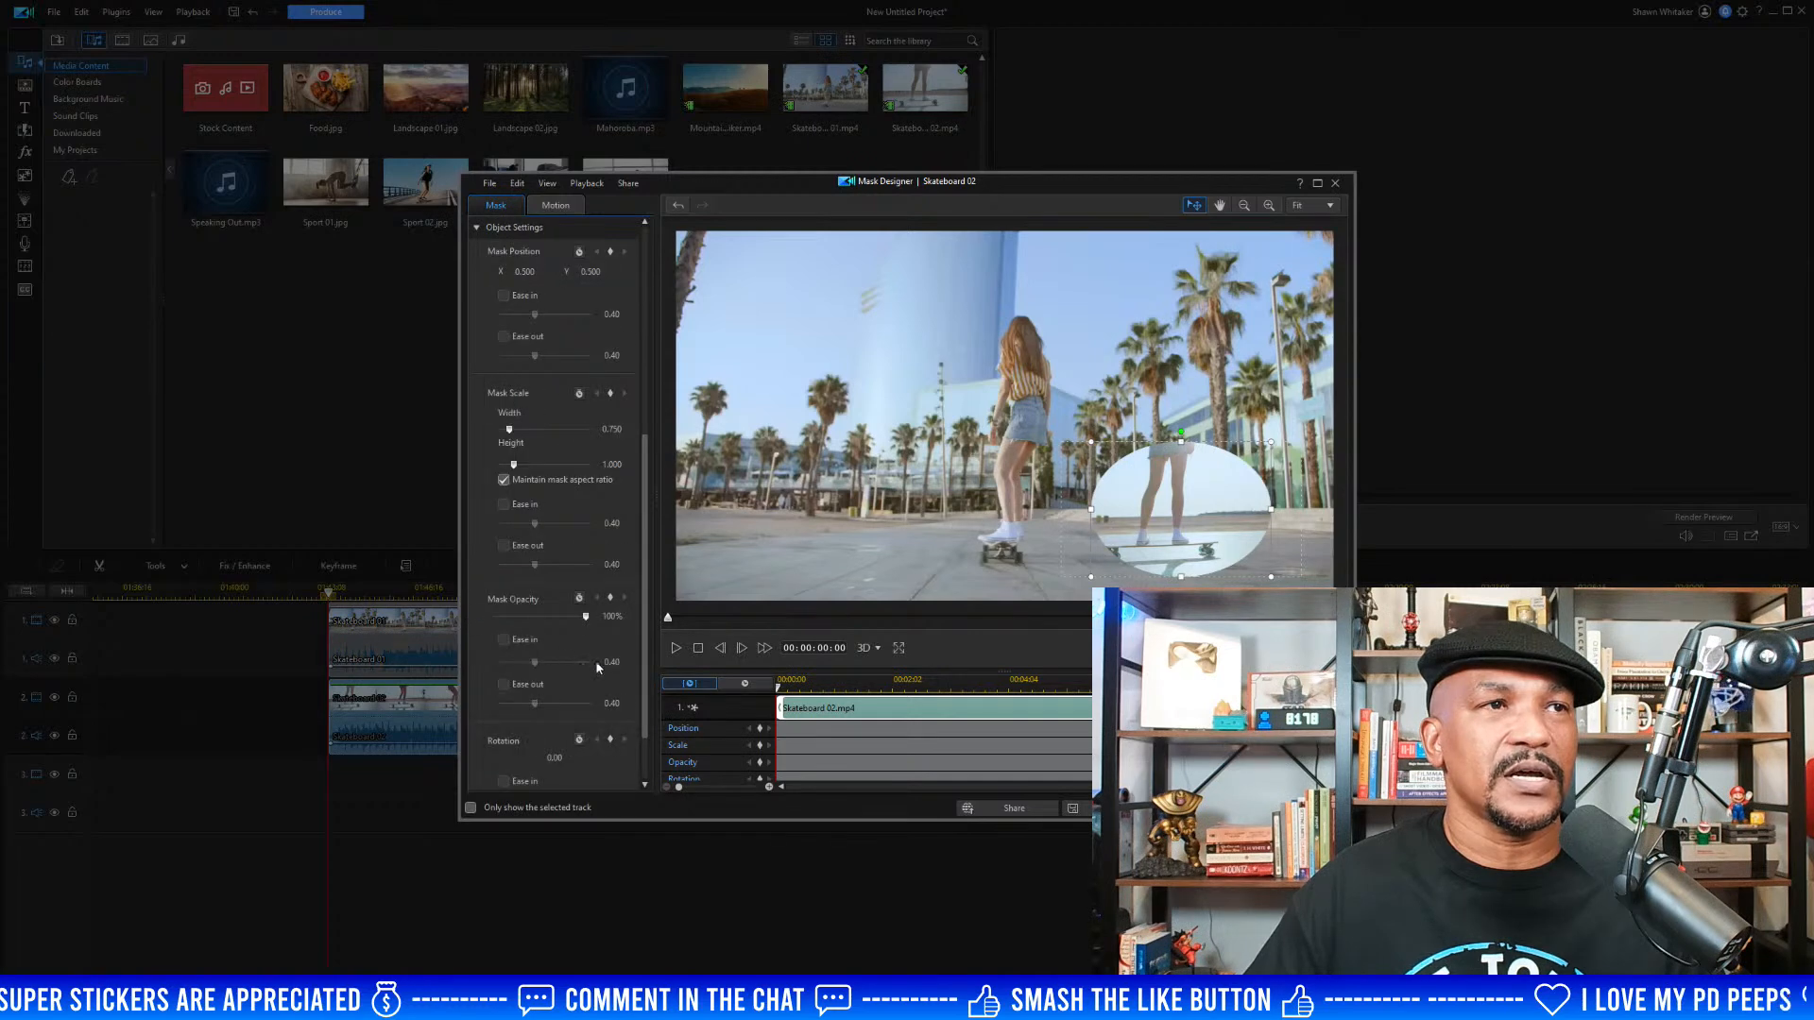
pyautogui.scroll(1, 647, 556)
pyautogui.scroll(-1, 647, 556)
pyautogui.scroll(2, 649, 552)
pyautogui.moveTo(650, 548); pyautogui.dragTo(654, 309)
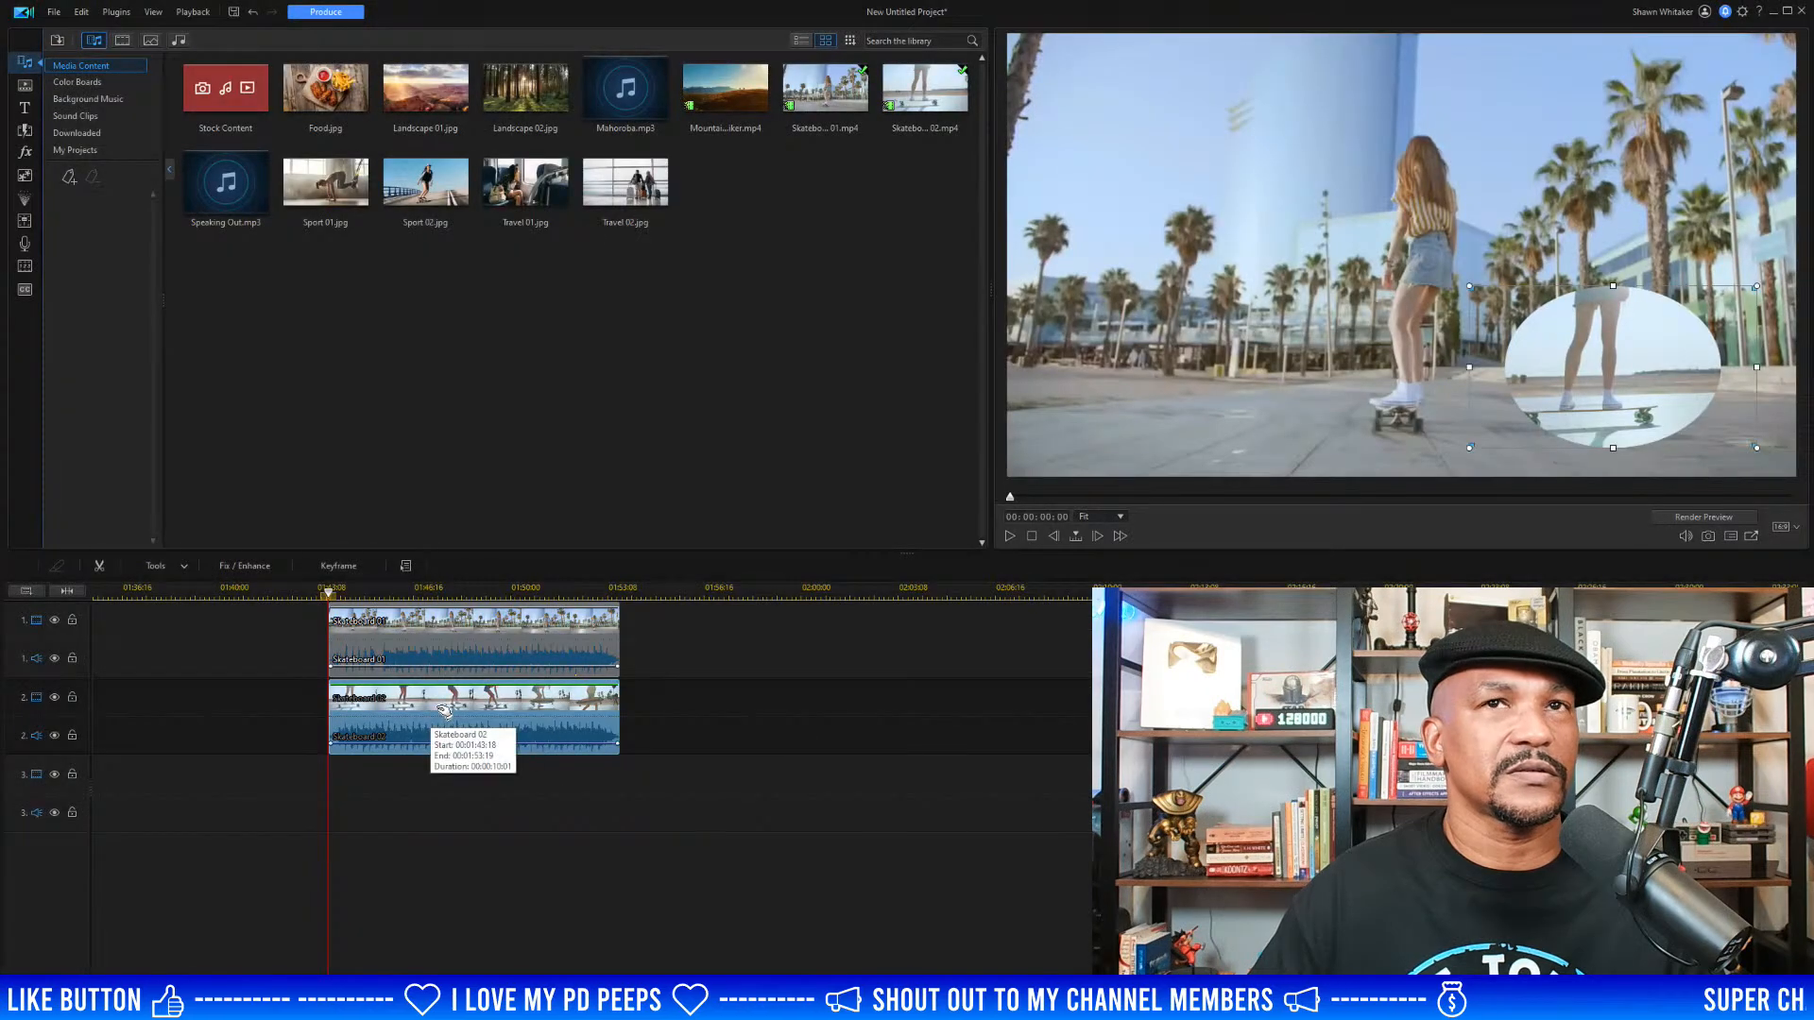
# Try adding a border to the ellipse-masked Skateboard 02 overlay in PiP Designer, then leave the designer
pyautogui.doubleClick(440, 715)
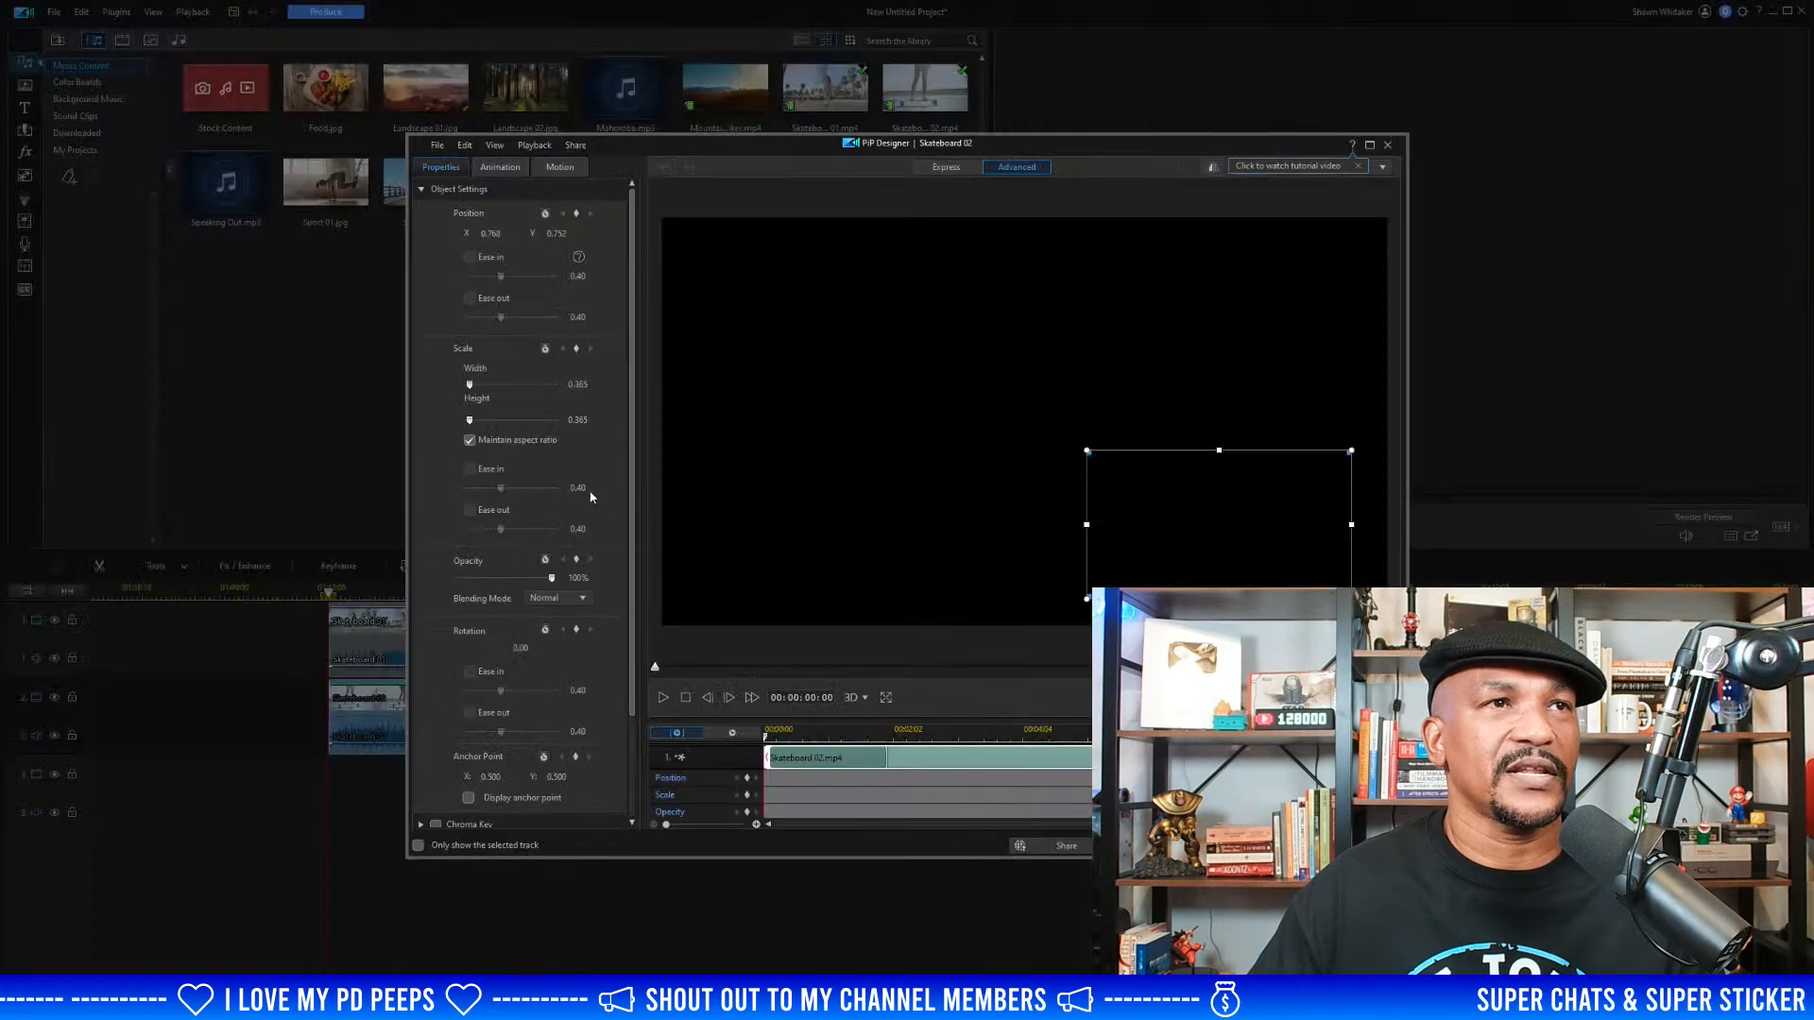
pyautogui.scroll(-2, 540, 706)
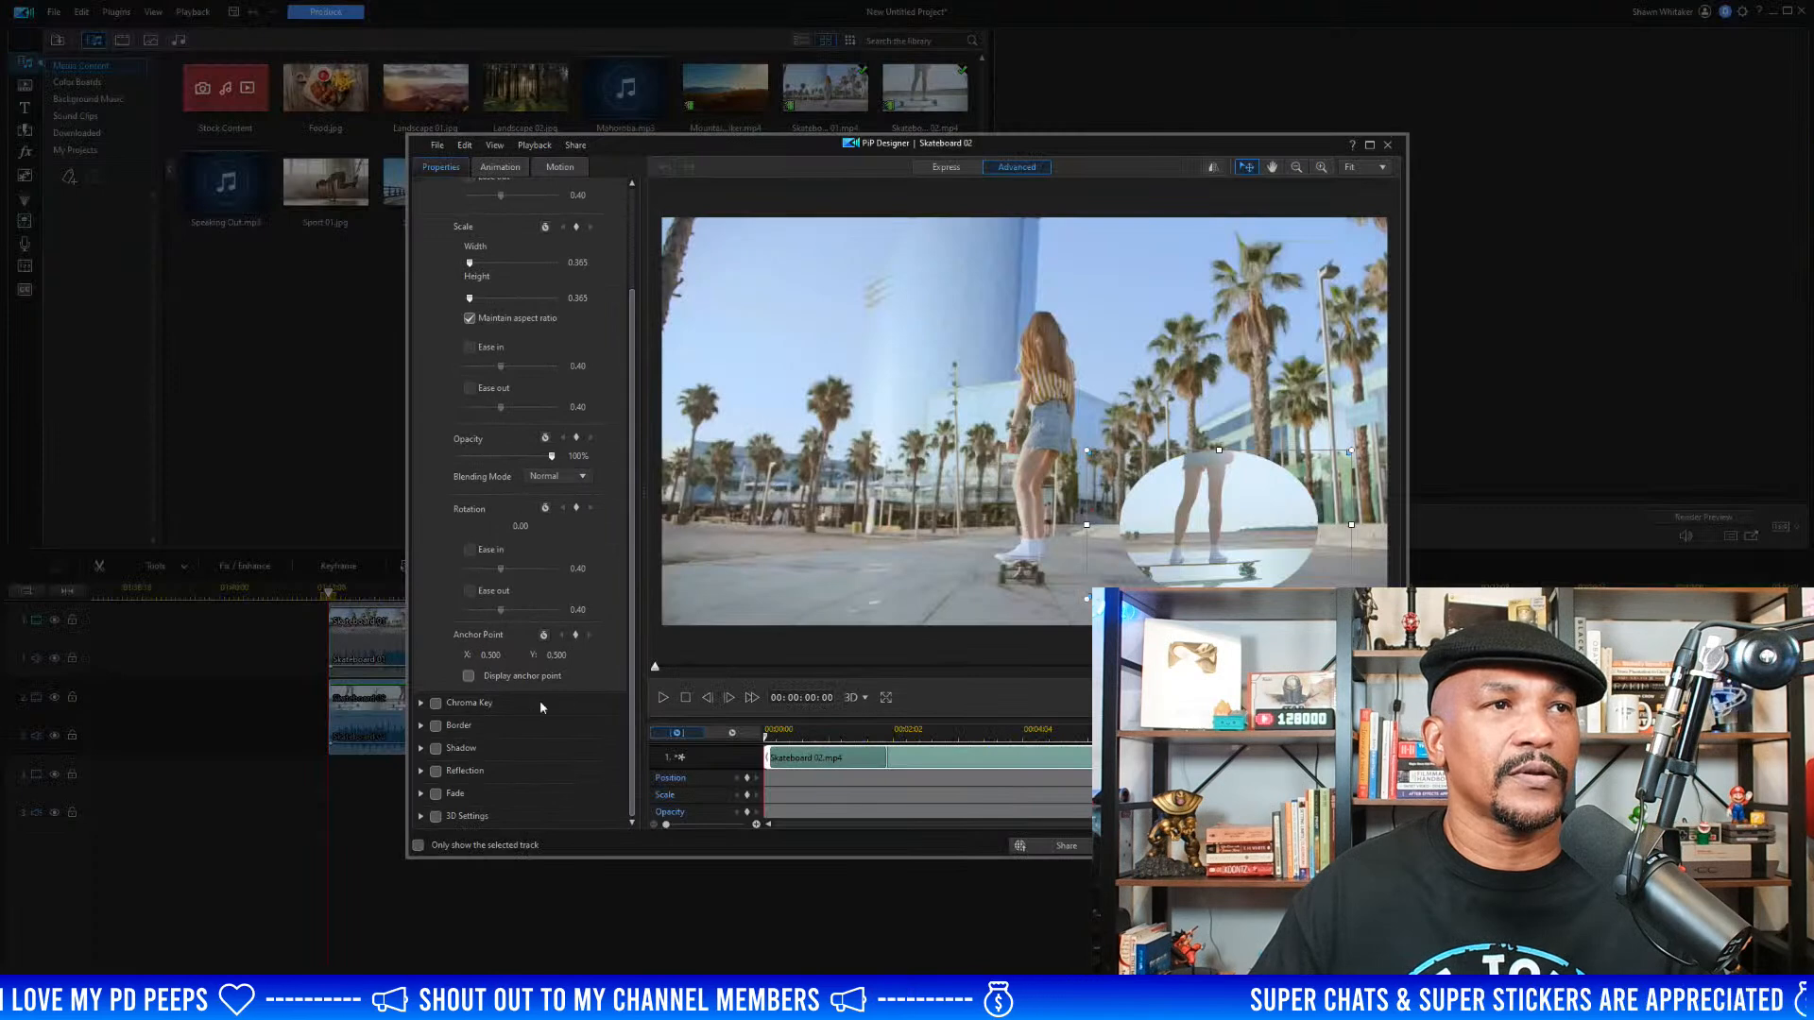
pyautogui.click(435, 726)
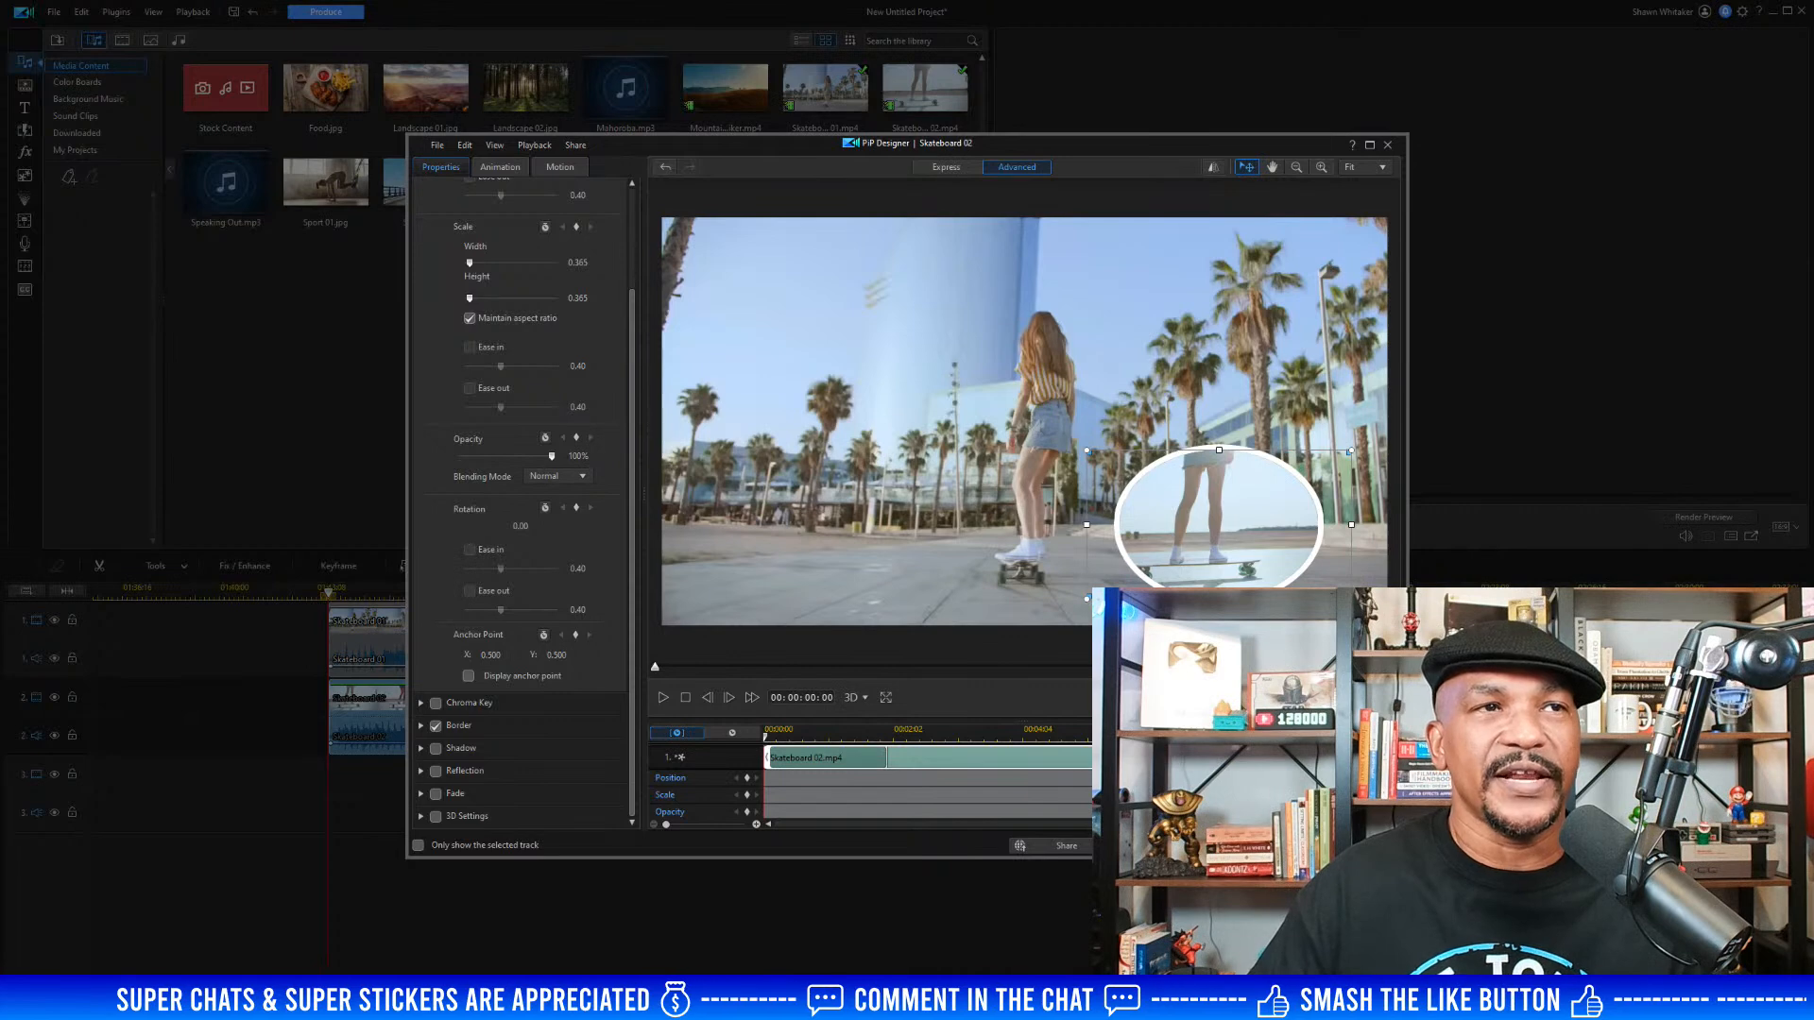
pyautogui.click(1350, 846)
pyautogui.click(876, 532)
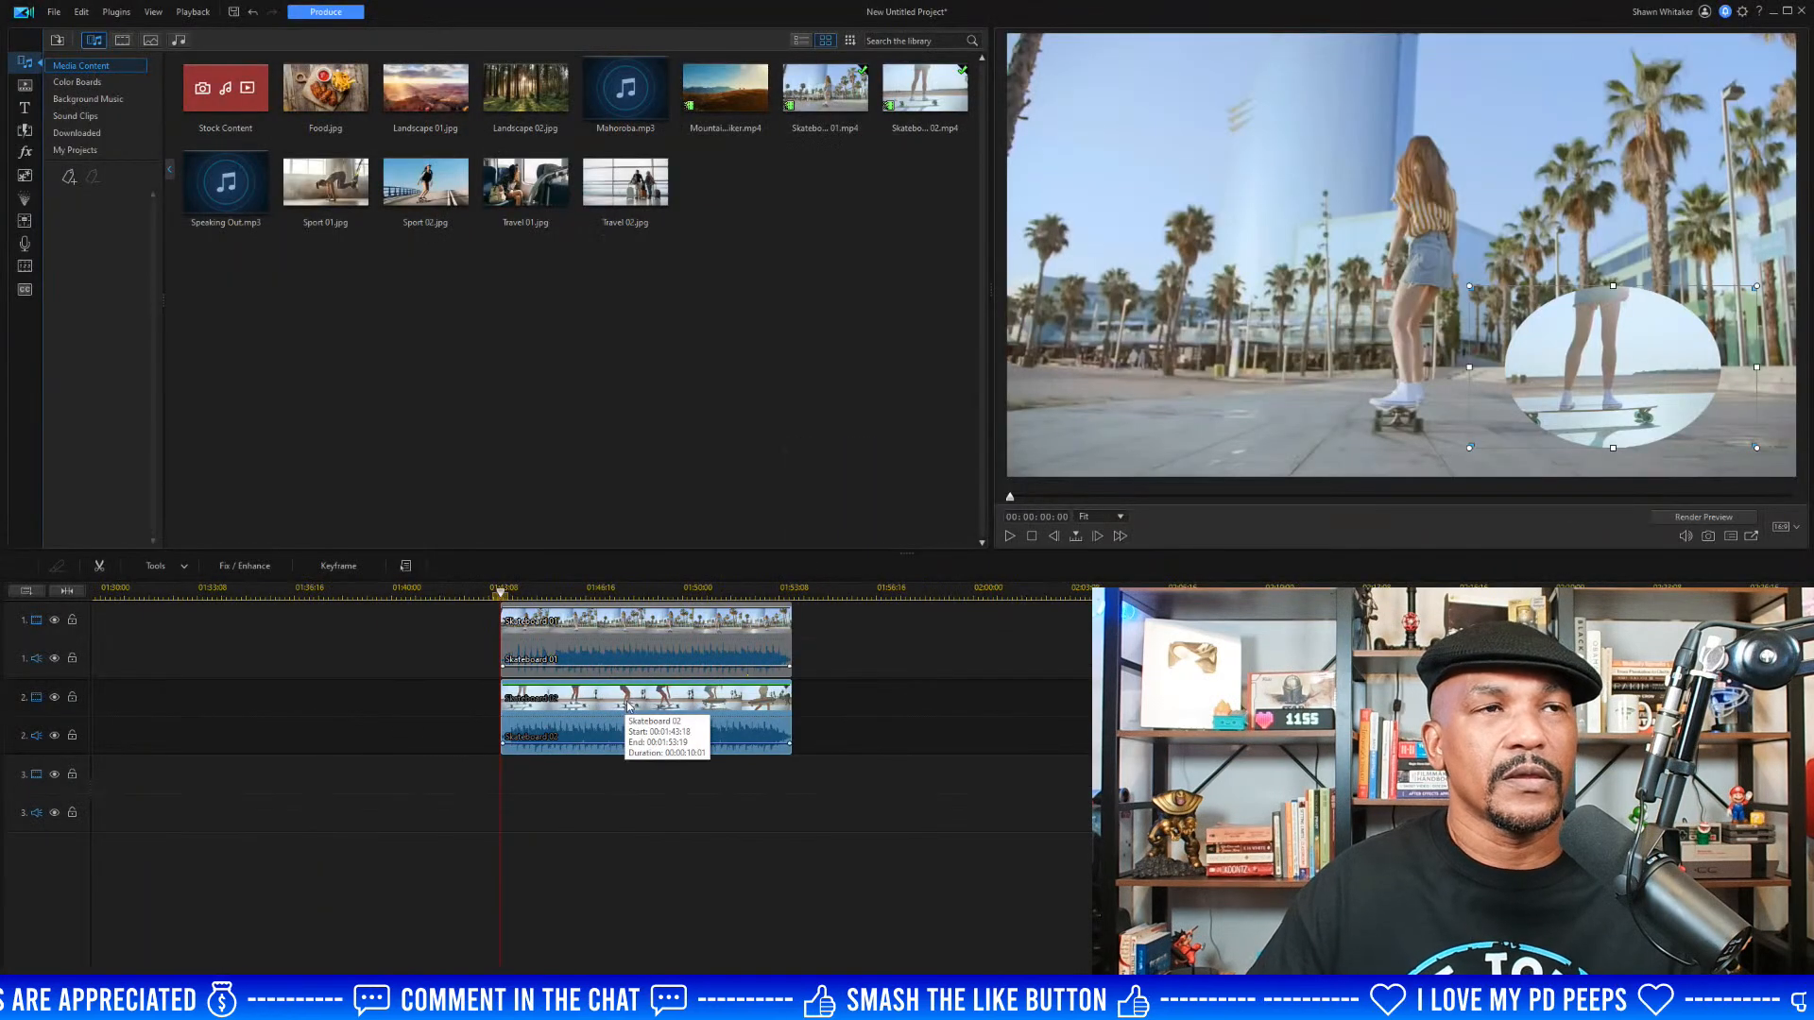
# Move the Skateboard 02 overlay to the frame's upper-left corner, about X 0.183, Y 0.183, and save the change
pyautogui.doubleClick(629, 704)
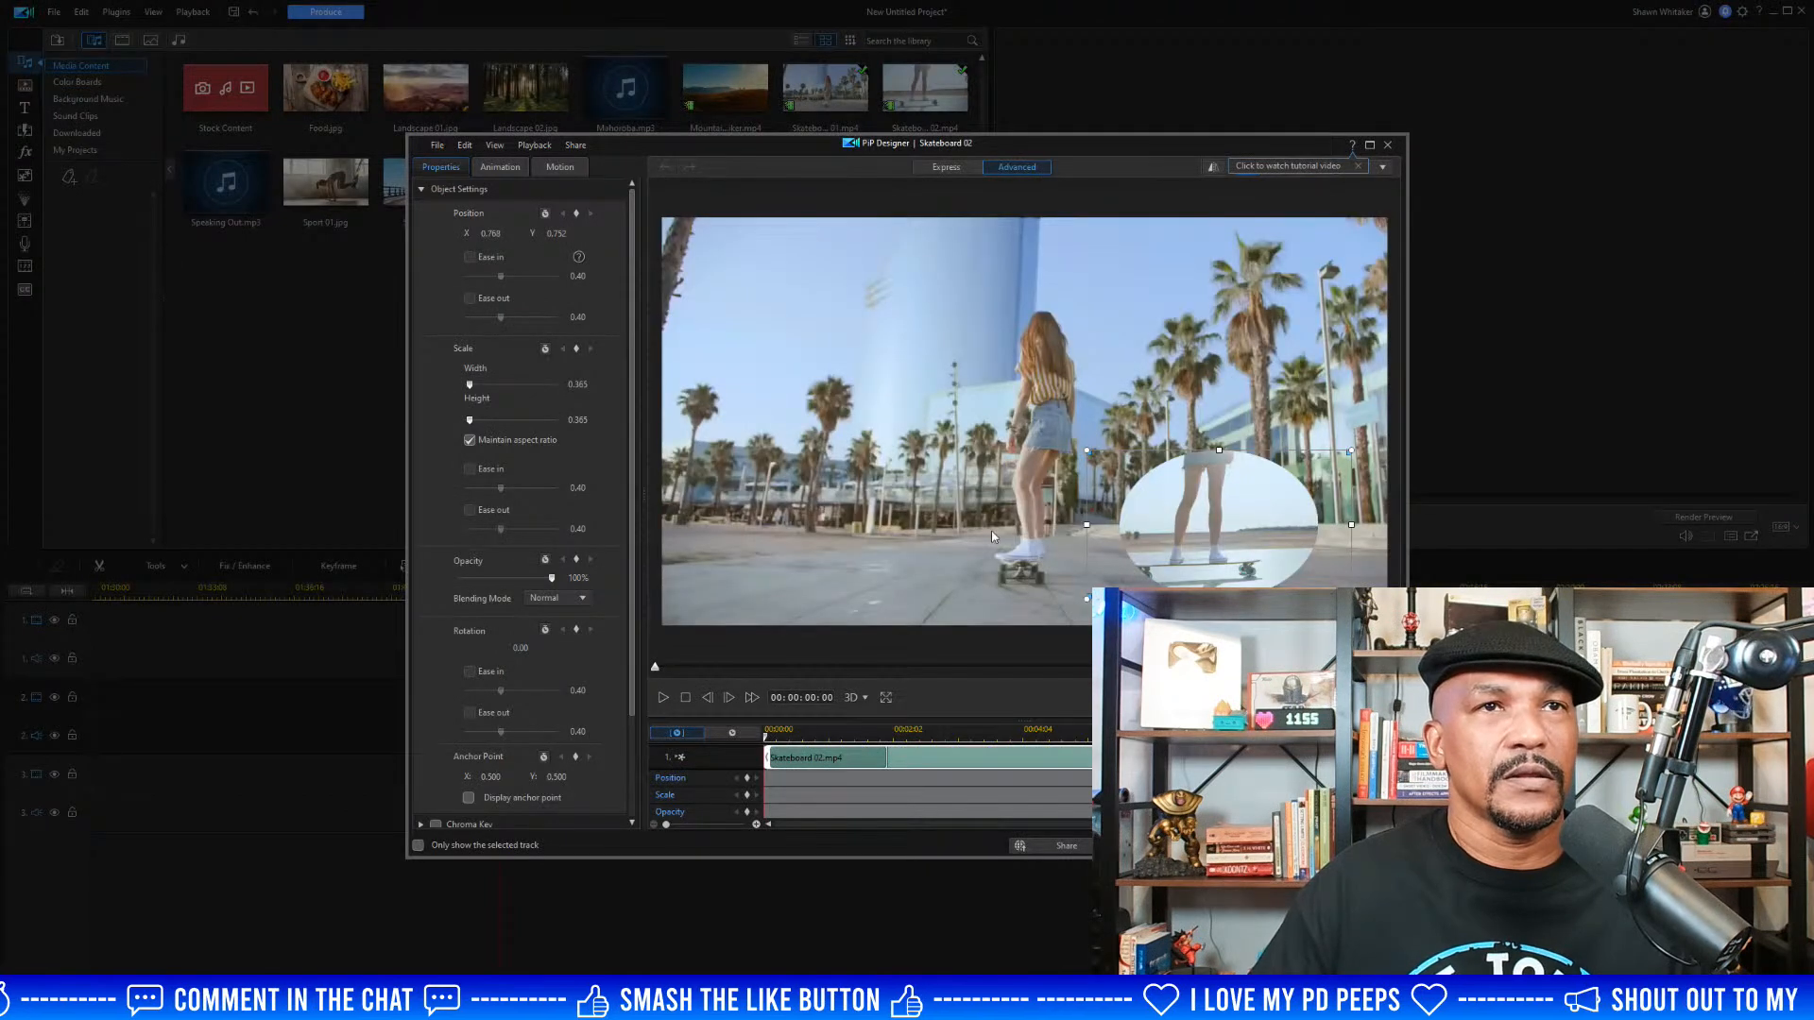
pyautogui.moveTo(1175, 518); pyautogui.dragTo(770, 295)
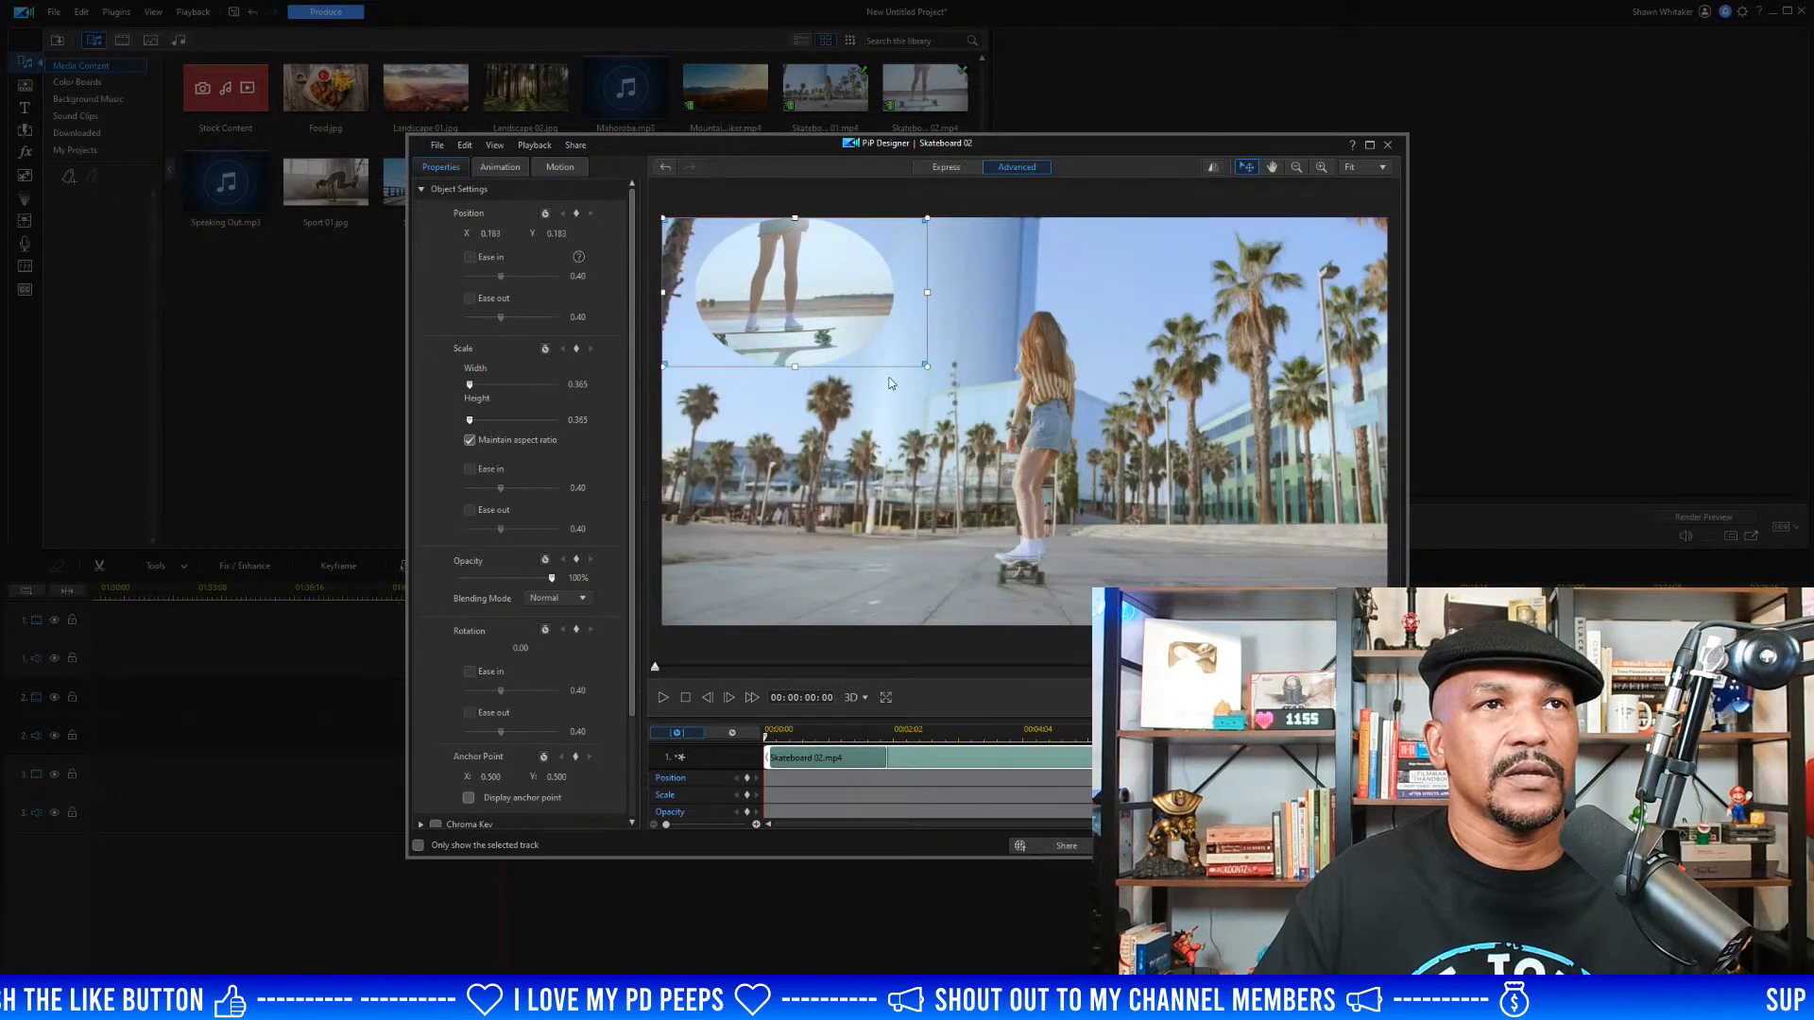
pyautogui.press('Escape')
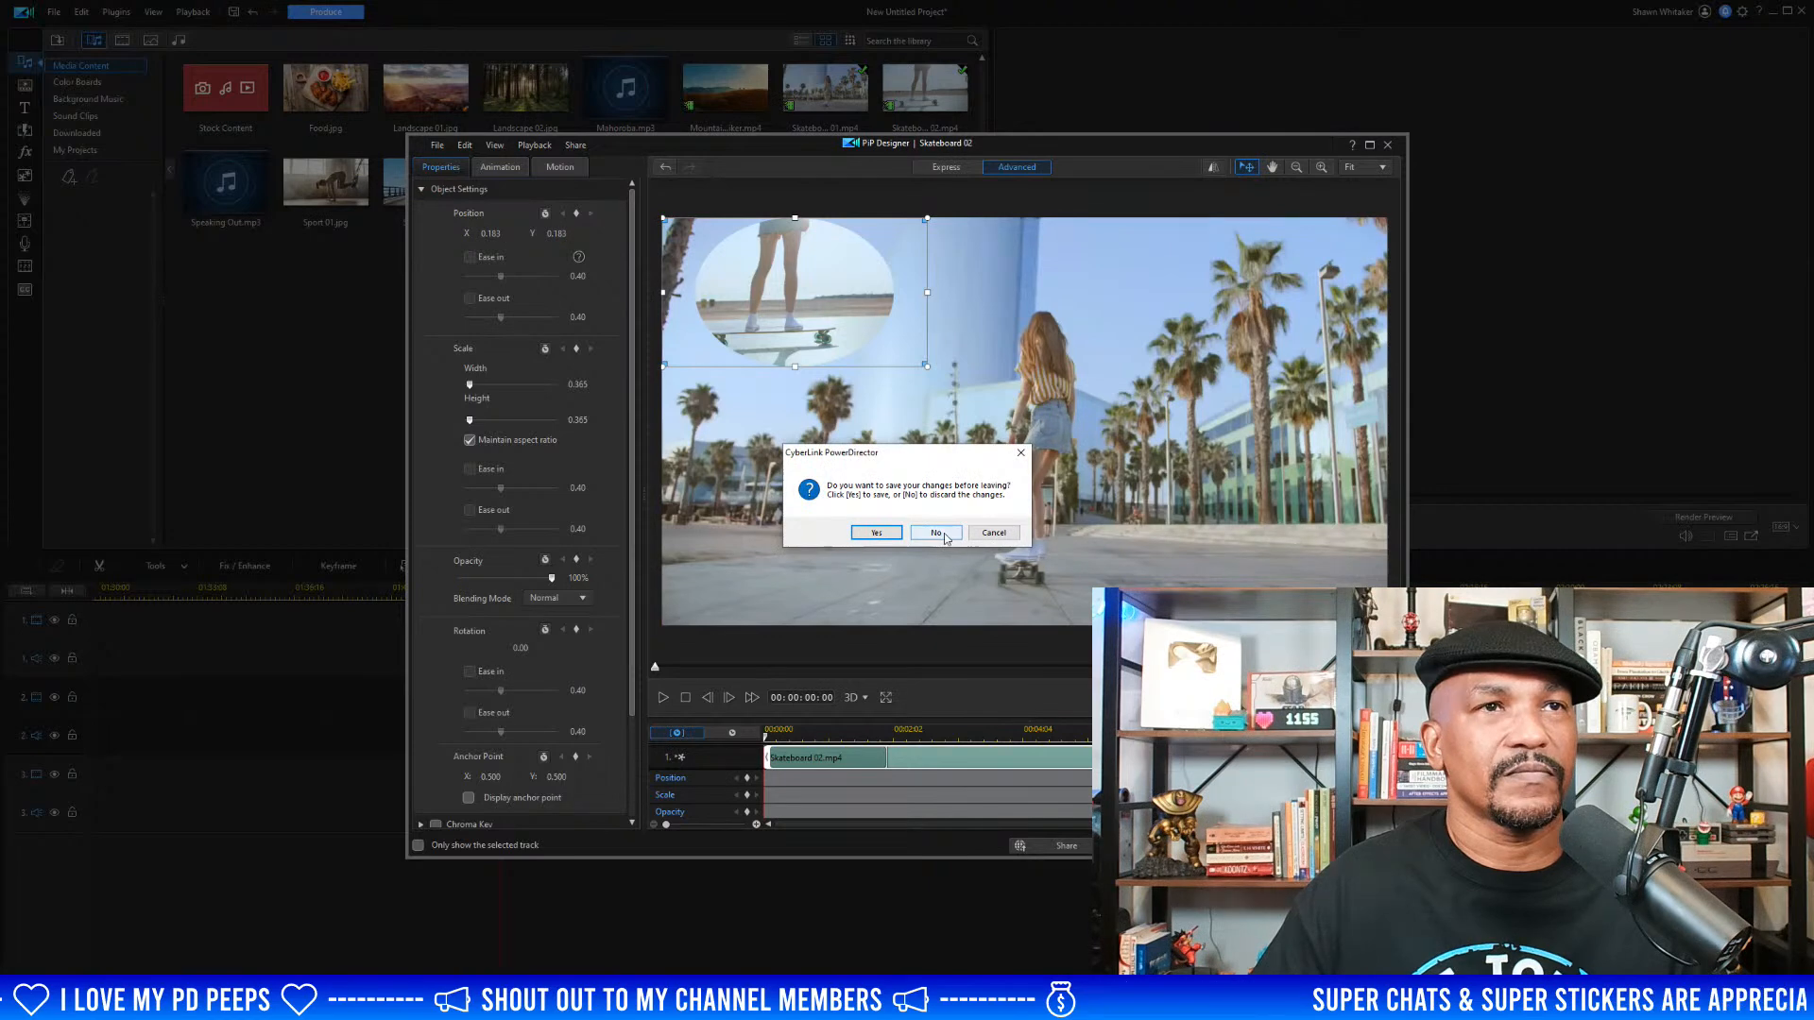
pyautogui.click(895, 535)
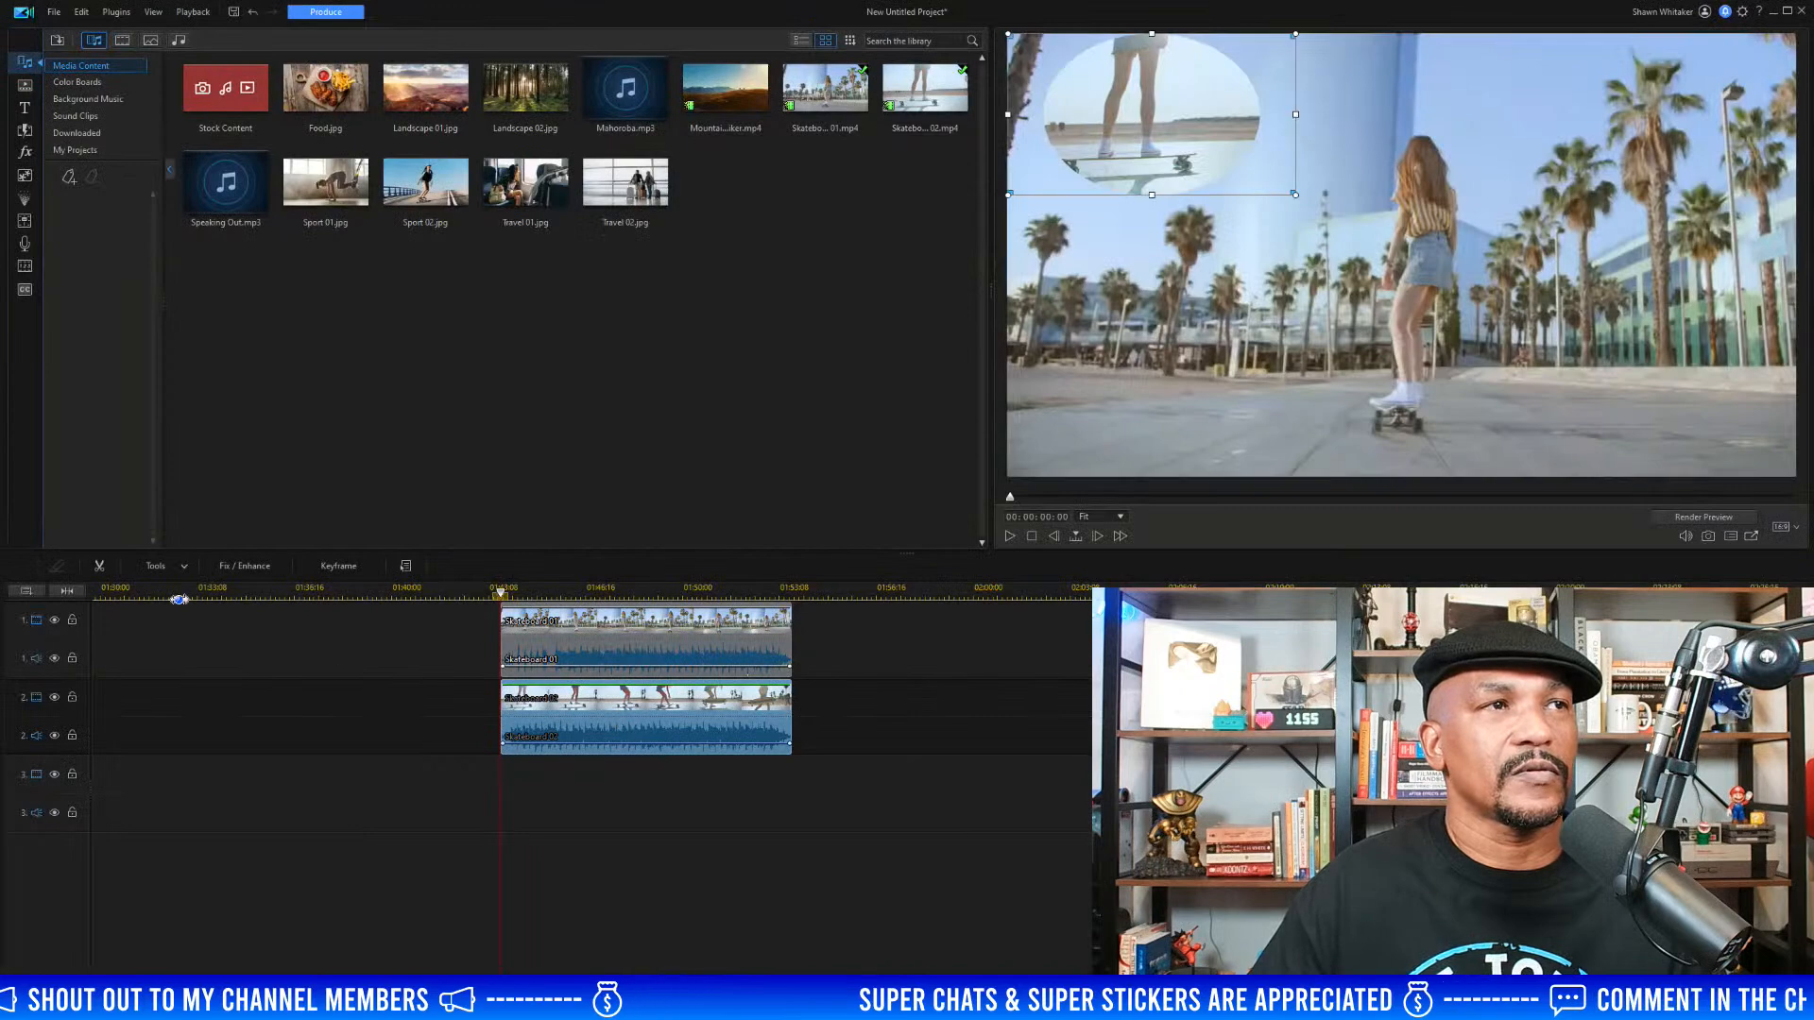
# Replace the Skateboard 02 overlay's mask with the plain rectangle and stretch the mask over the left half of the frame
pyautogui.click(158, 565)
pyautogui.click(176, 601)
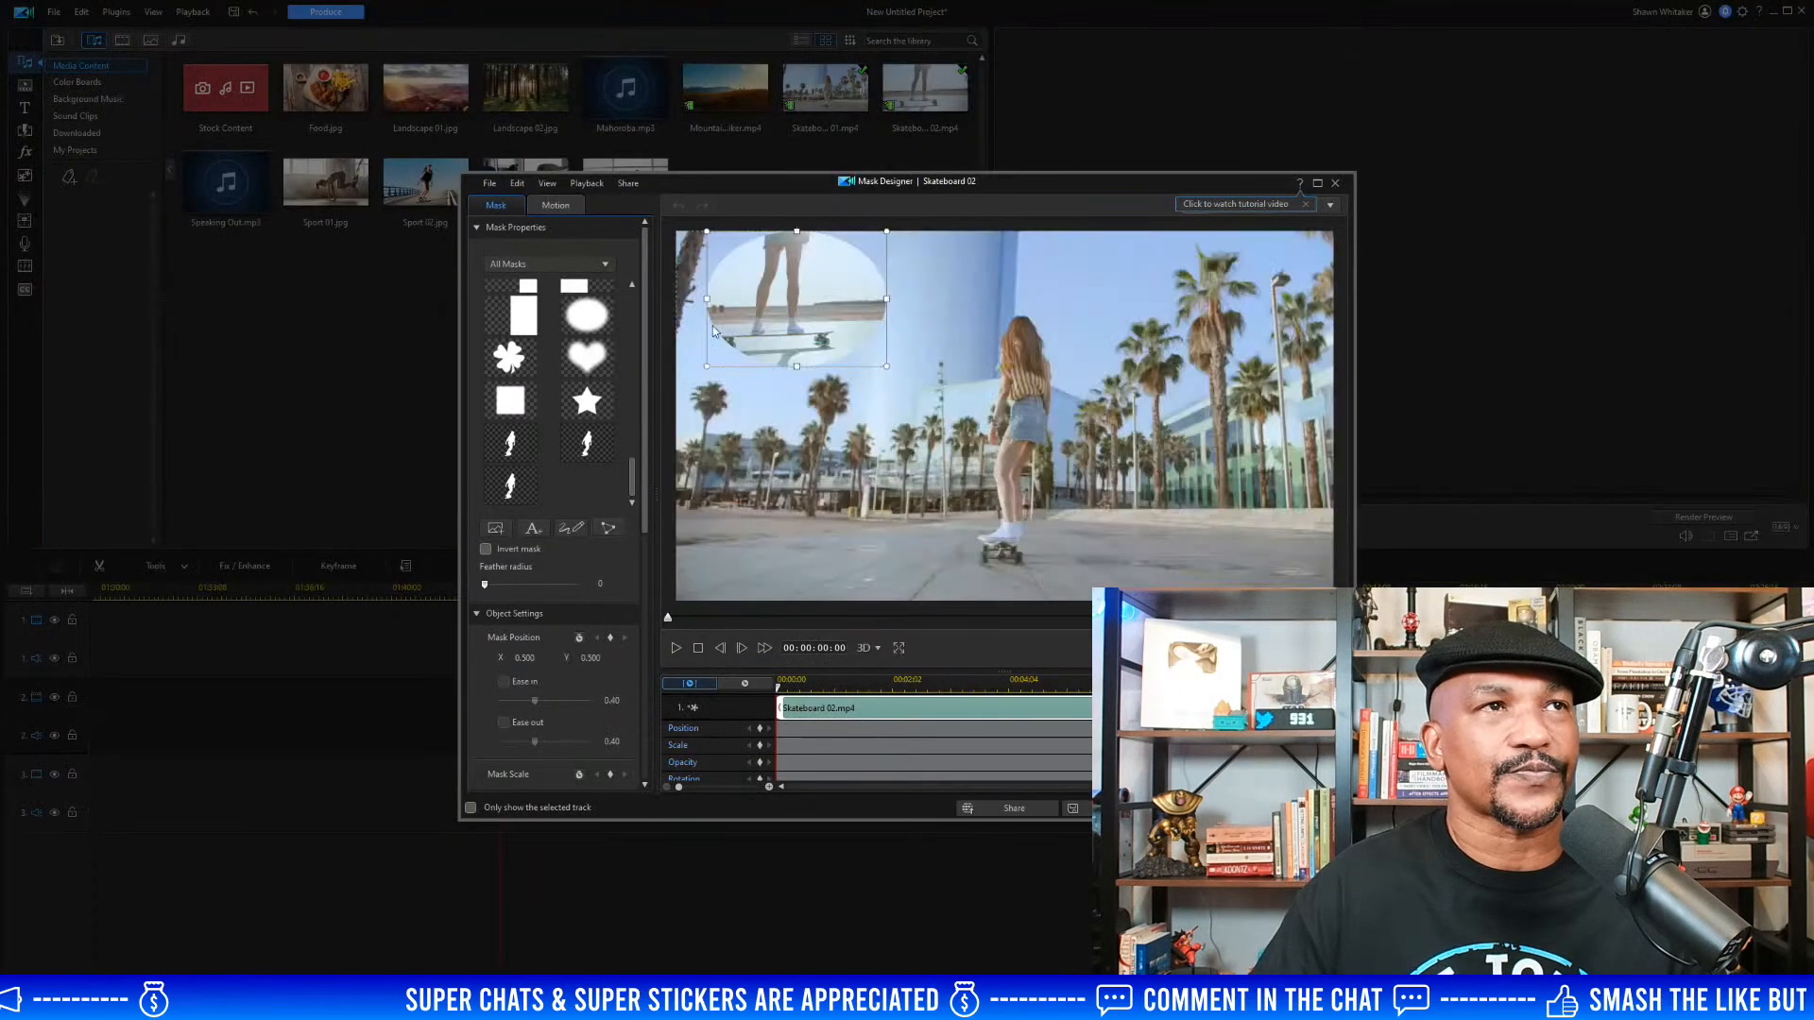
pyautogui.moveTo(631, 477); pyautogui.dragTo(639, 276)
pyautogui.click(586, 340)
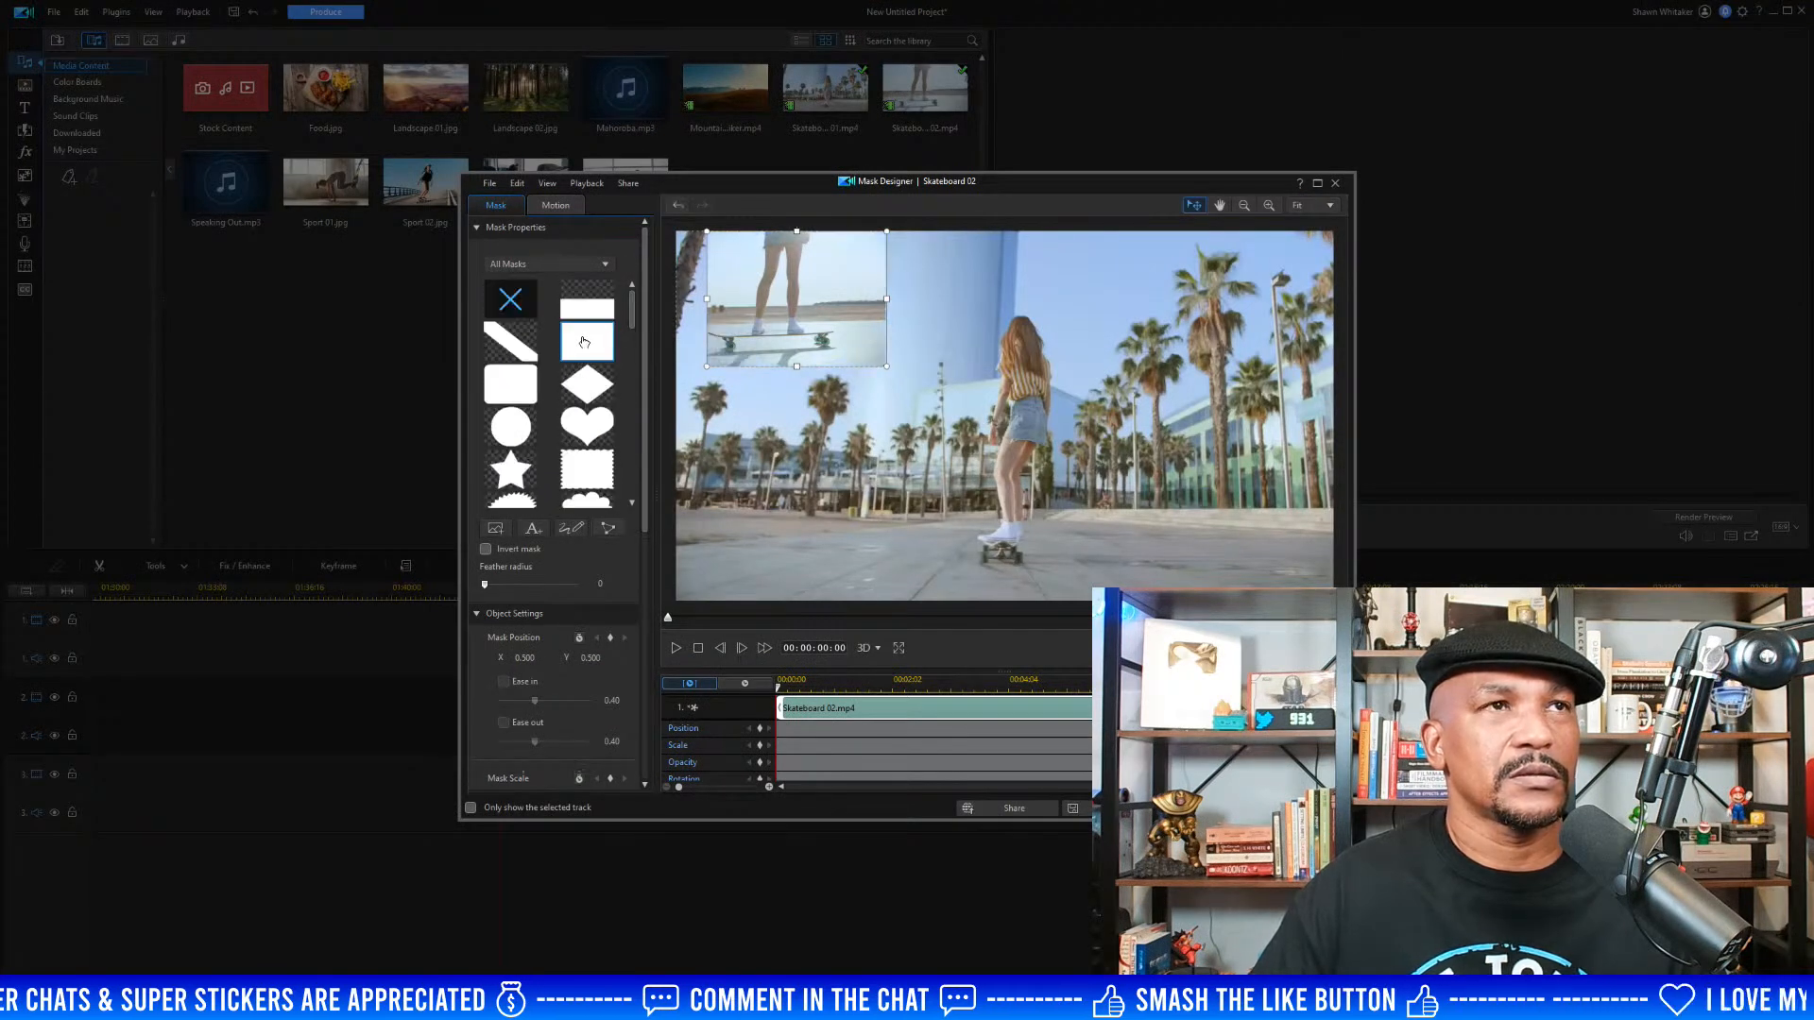
pyautogui.moveTo(817, 300); pyautogui.dragTo(786, 301)
pyautogui.moveTo(857, 365); pyautogui.dragTo(1075, 596)
pyautogui.moveTo(1176, 422); pyautogui.dragTo(1005, 423)
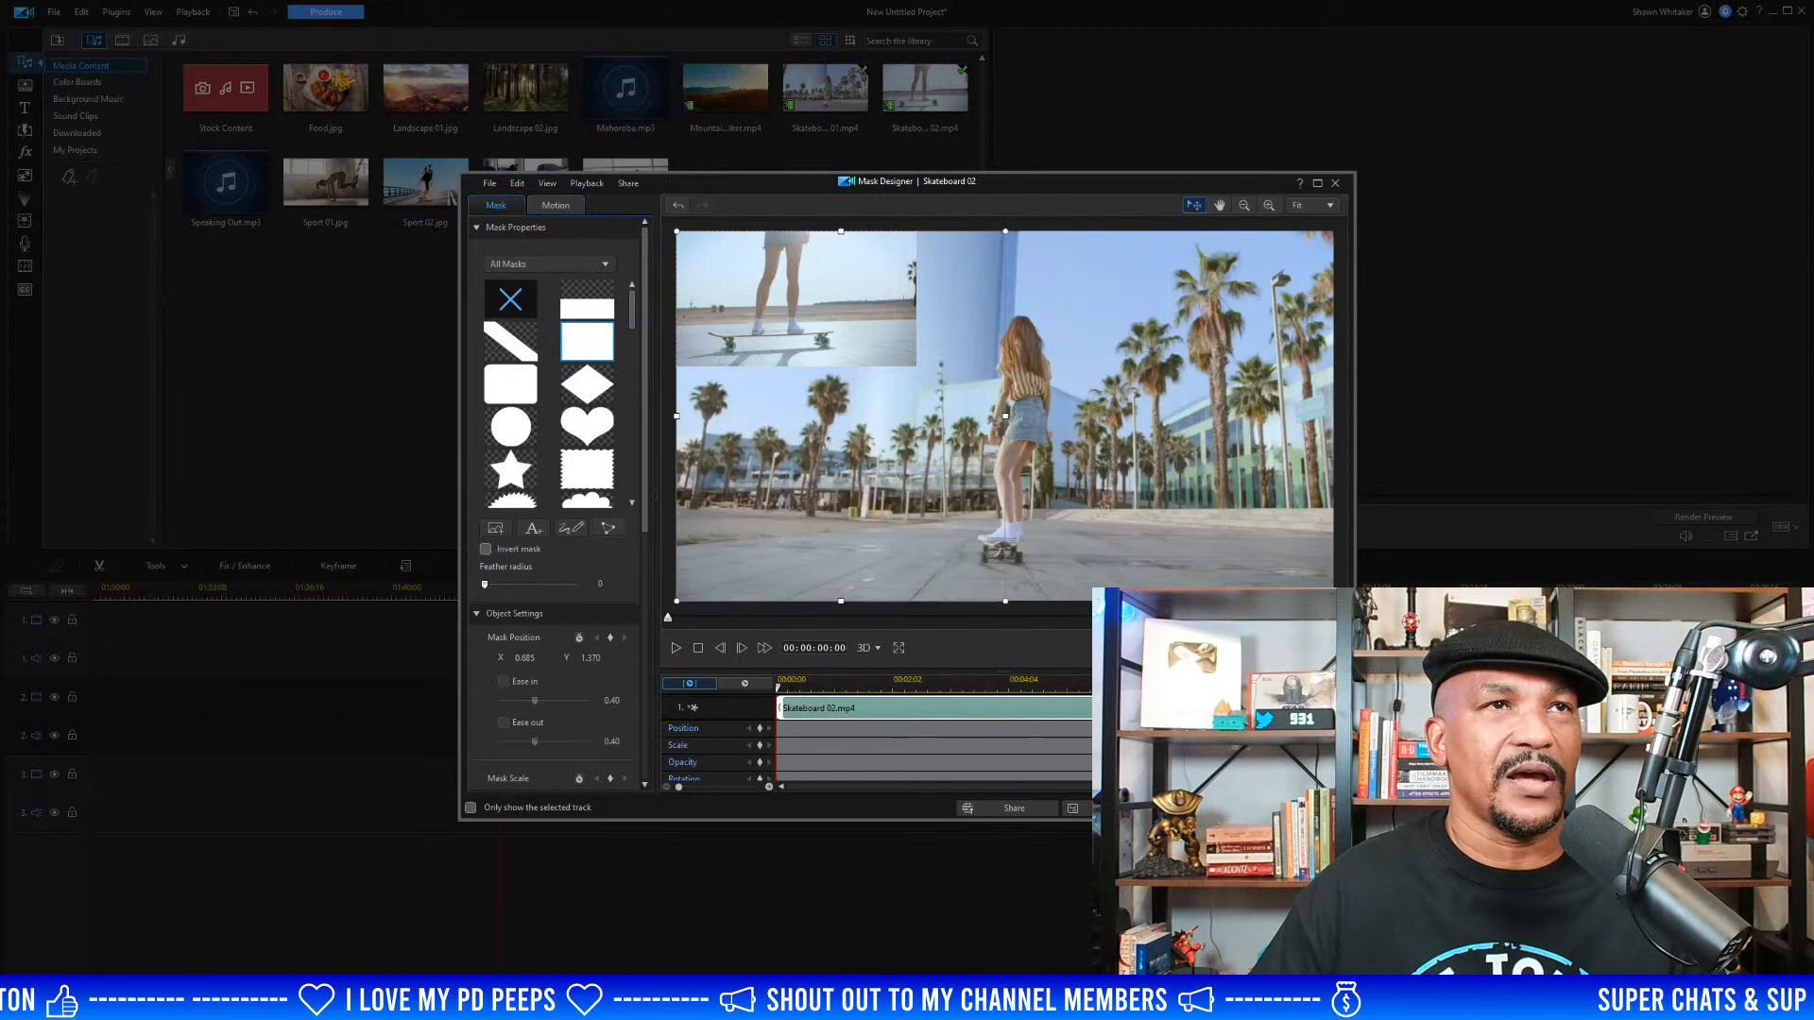
pyautogui.click(1162, 808)
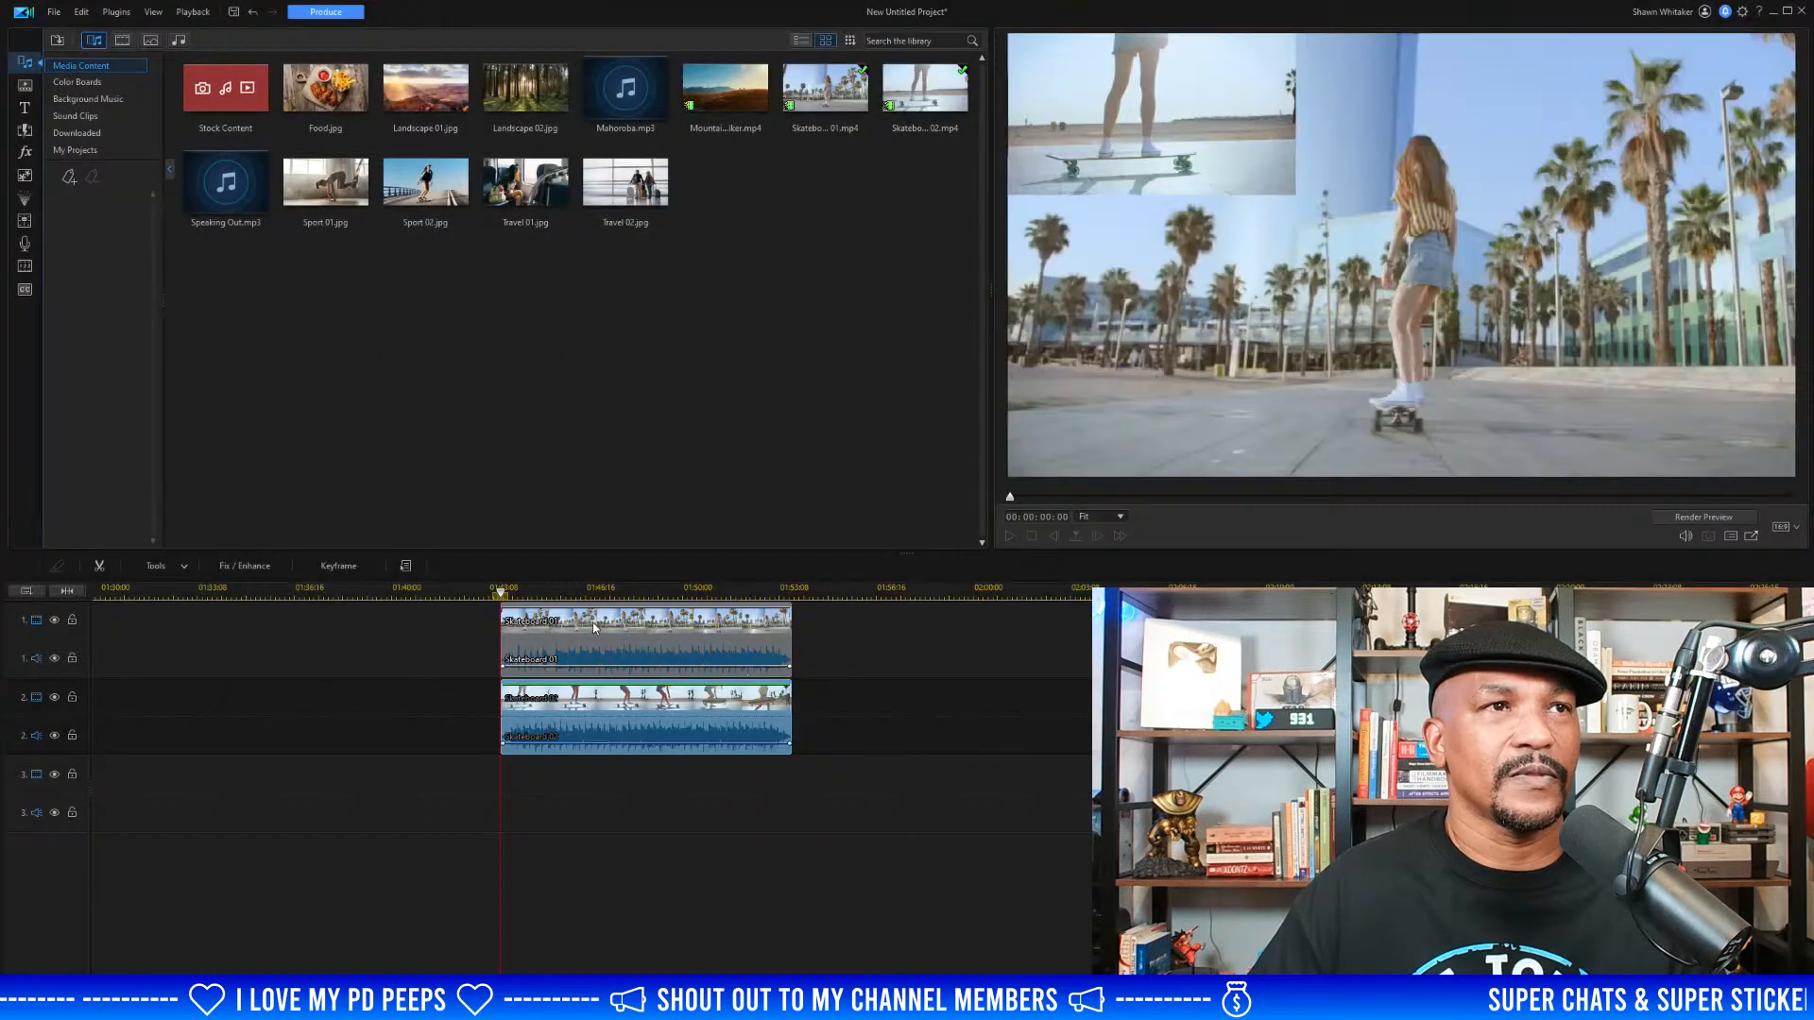
# Set the Skateboard 02 overlay's scale to 1 and move it to X 0.000, Y 0.500 so it covers the left half
pyautogui.doubleClick(621, 700)
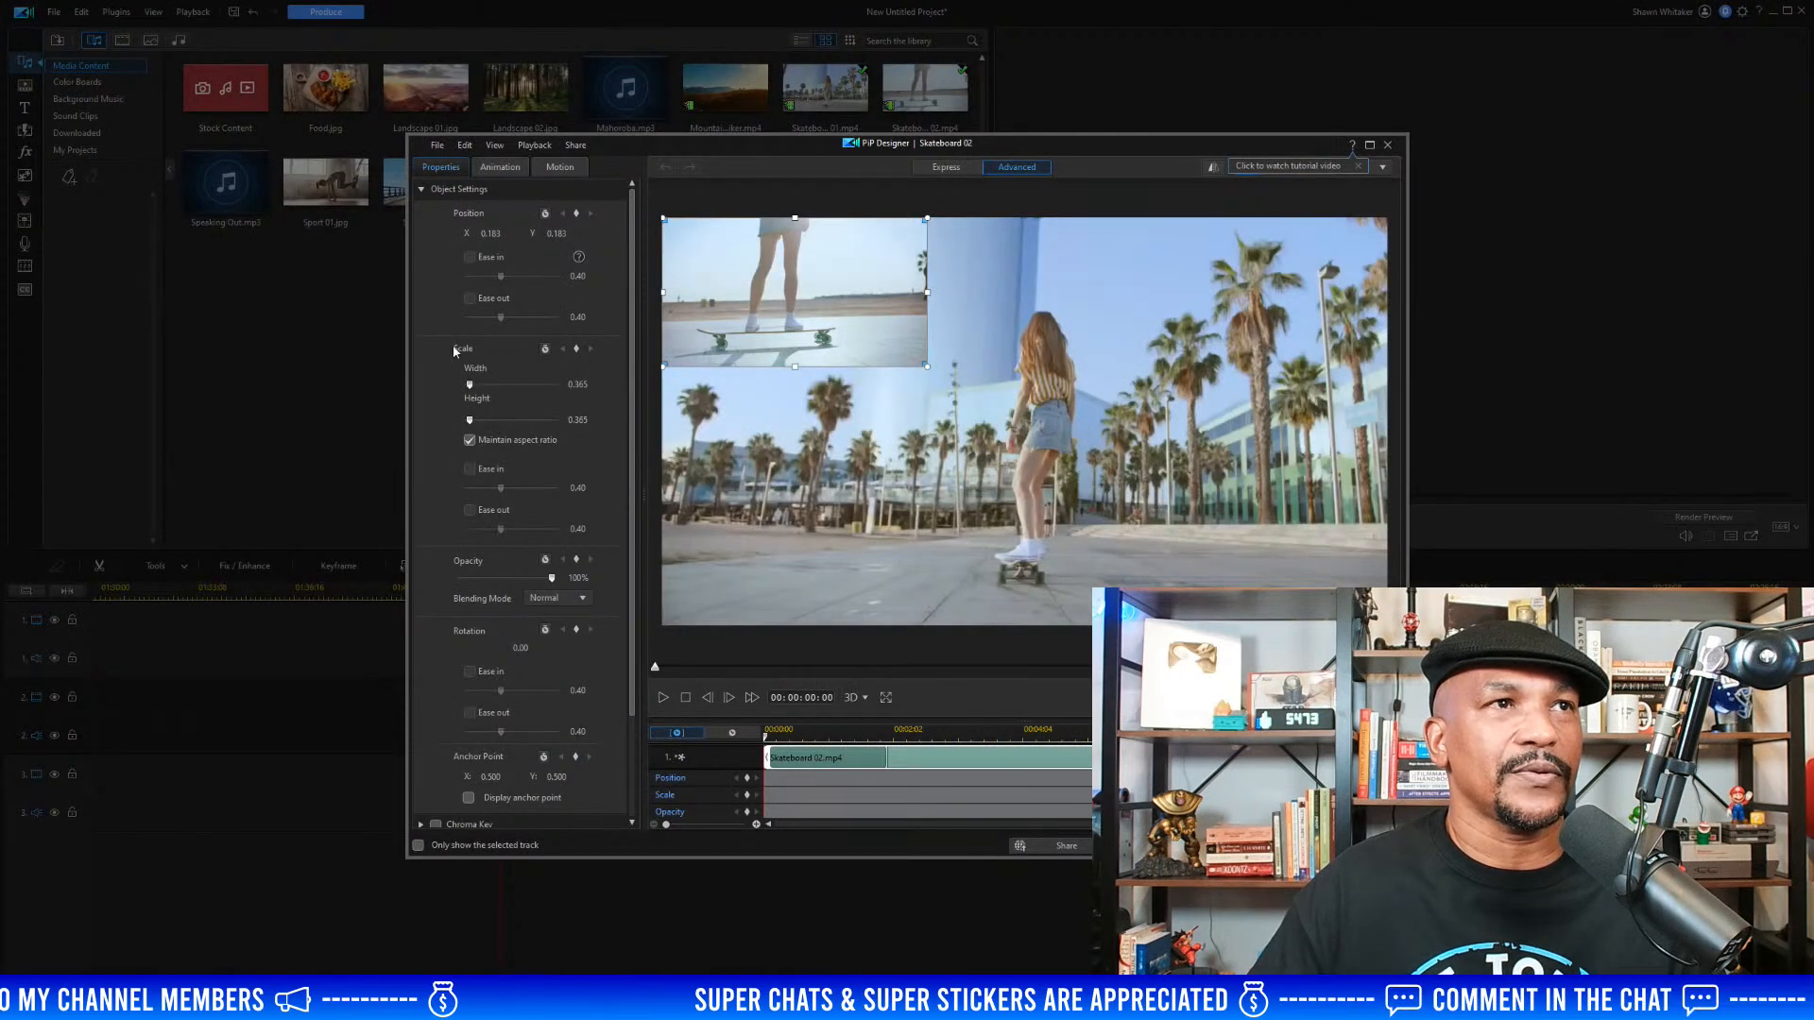
pyautogui.click(578, 384)
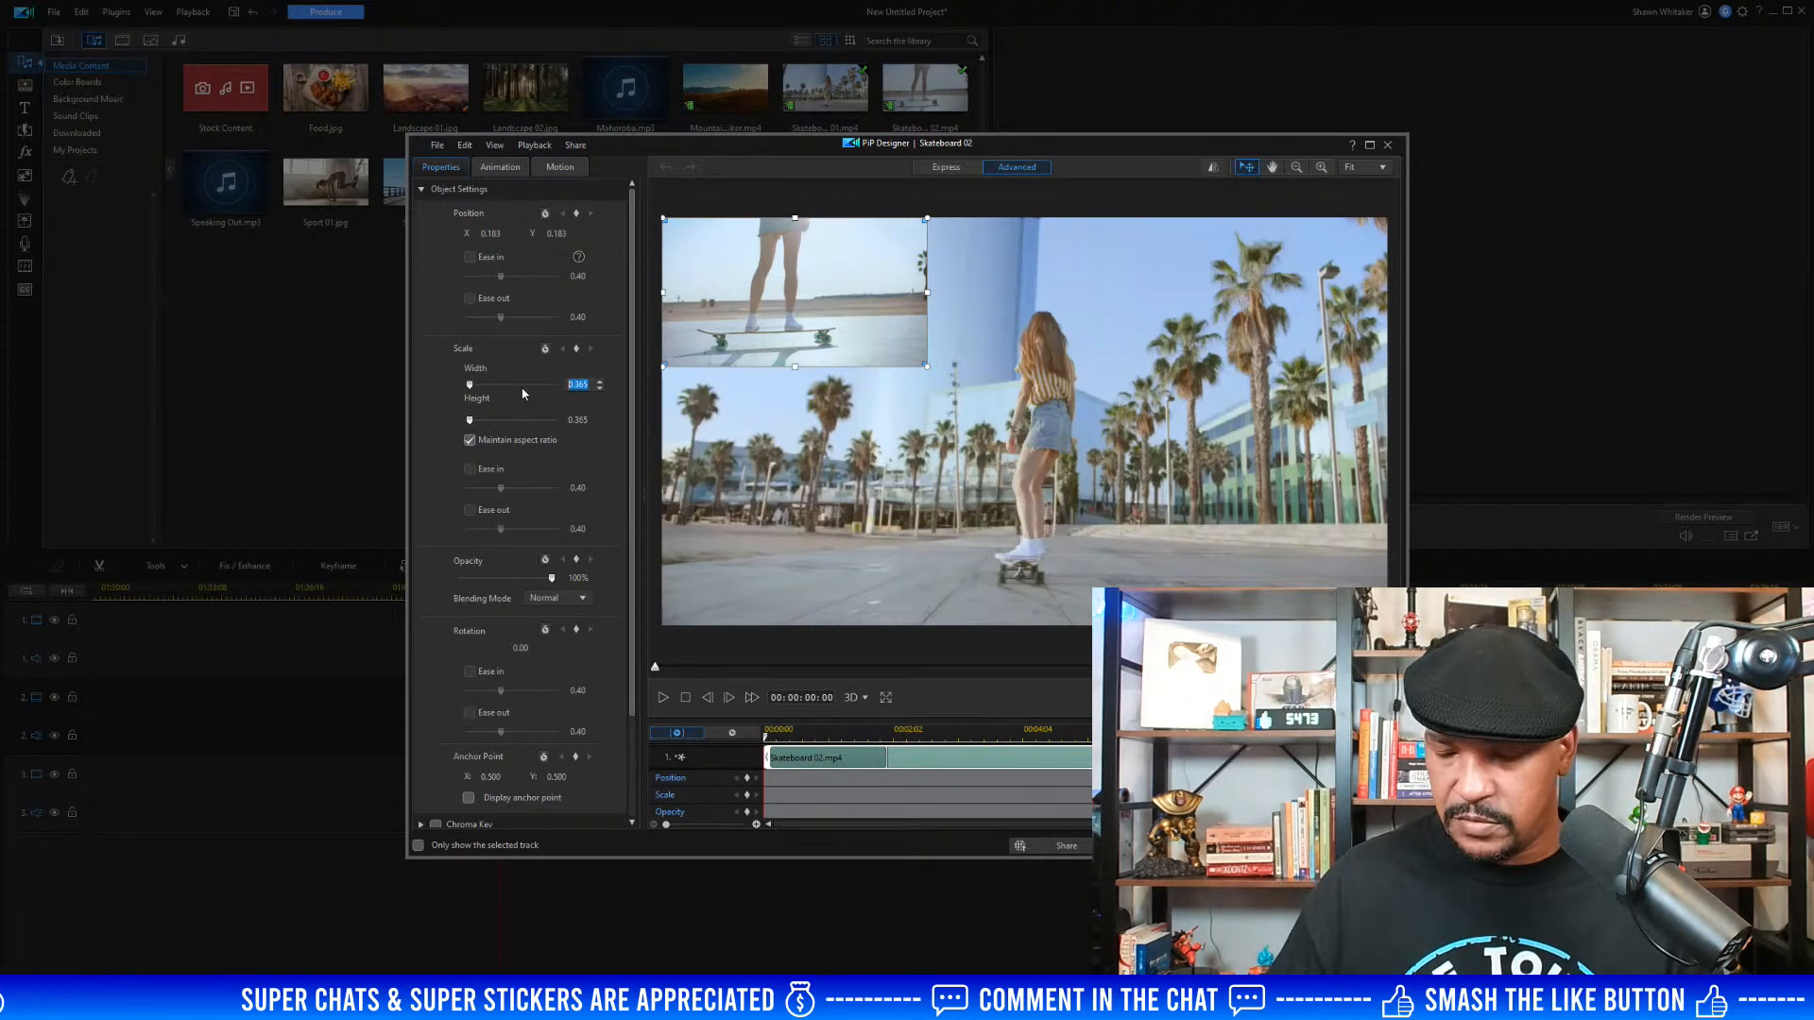
pyautogui.write('1')
pyautogui.press('Return')
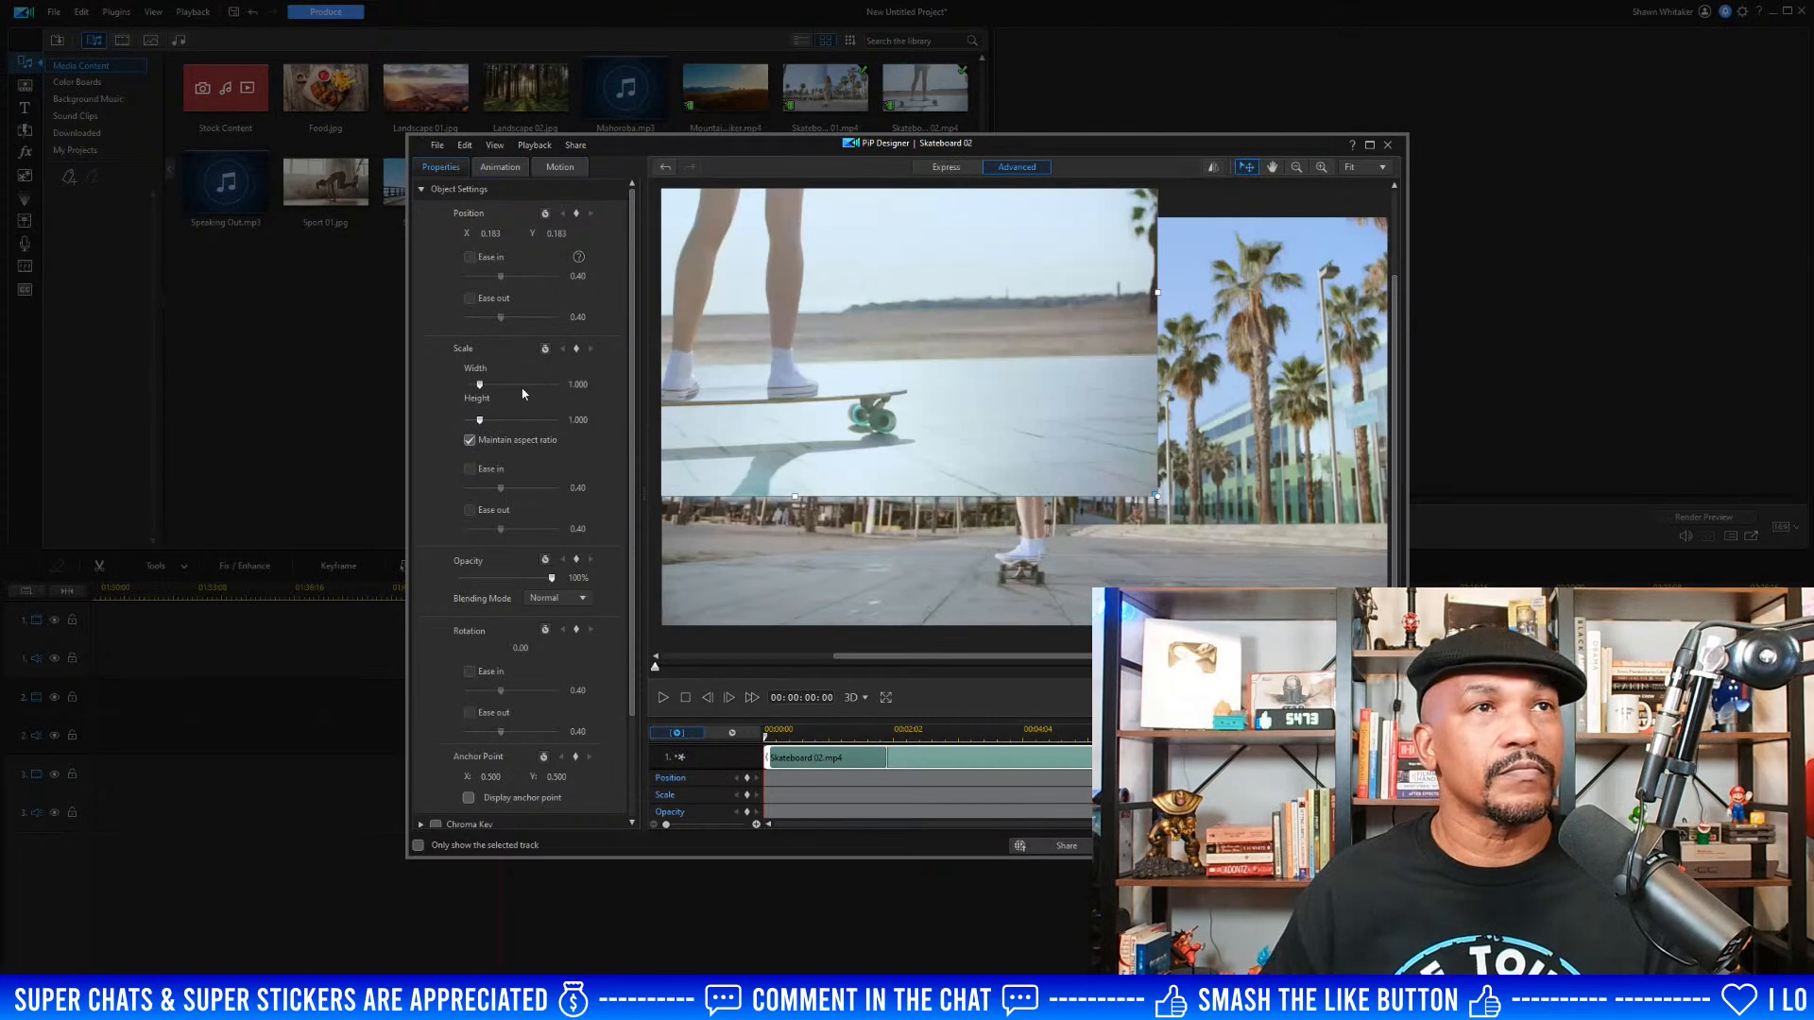
pyautogui.moveTo(817, 284); pyautogui.dragTo(772, 465)
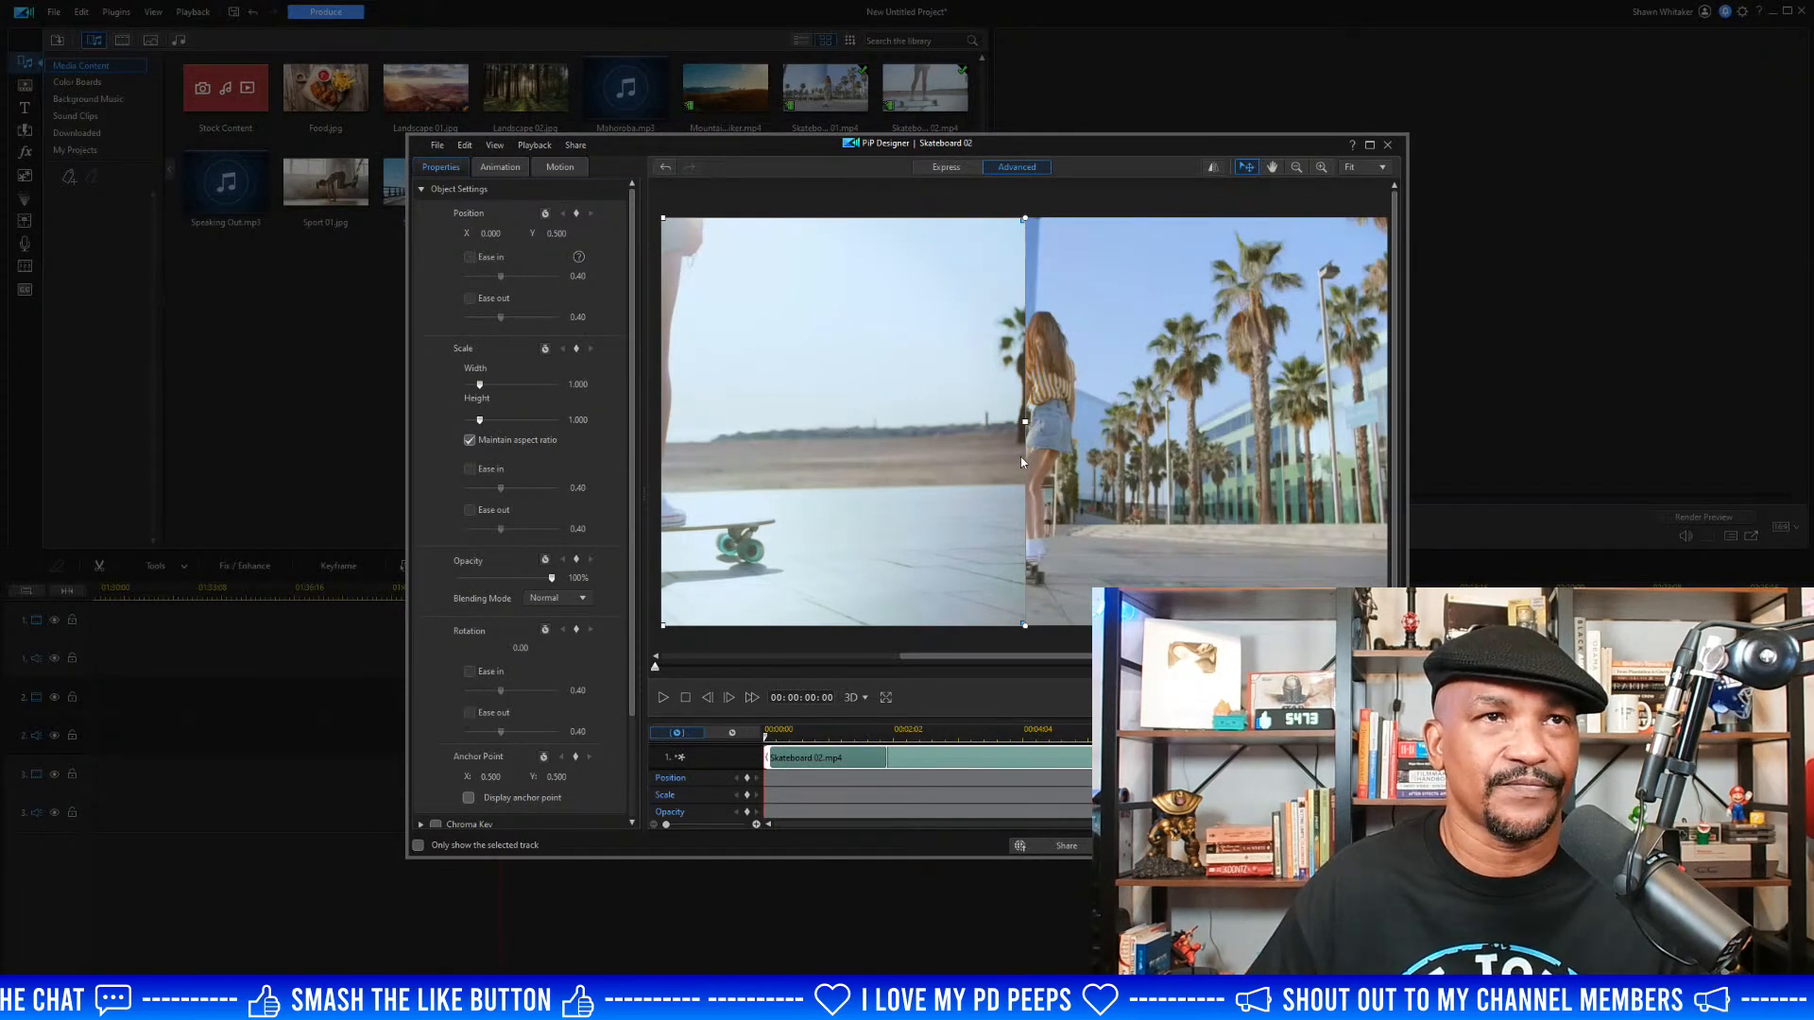
pyautogui.click(1335, 845)
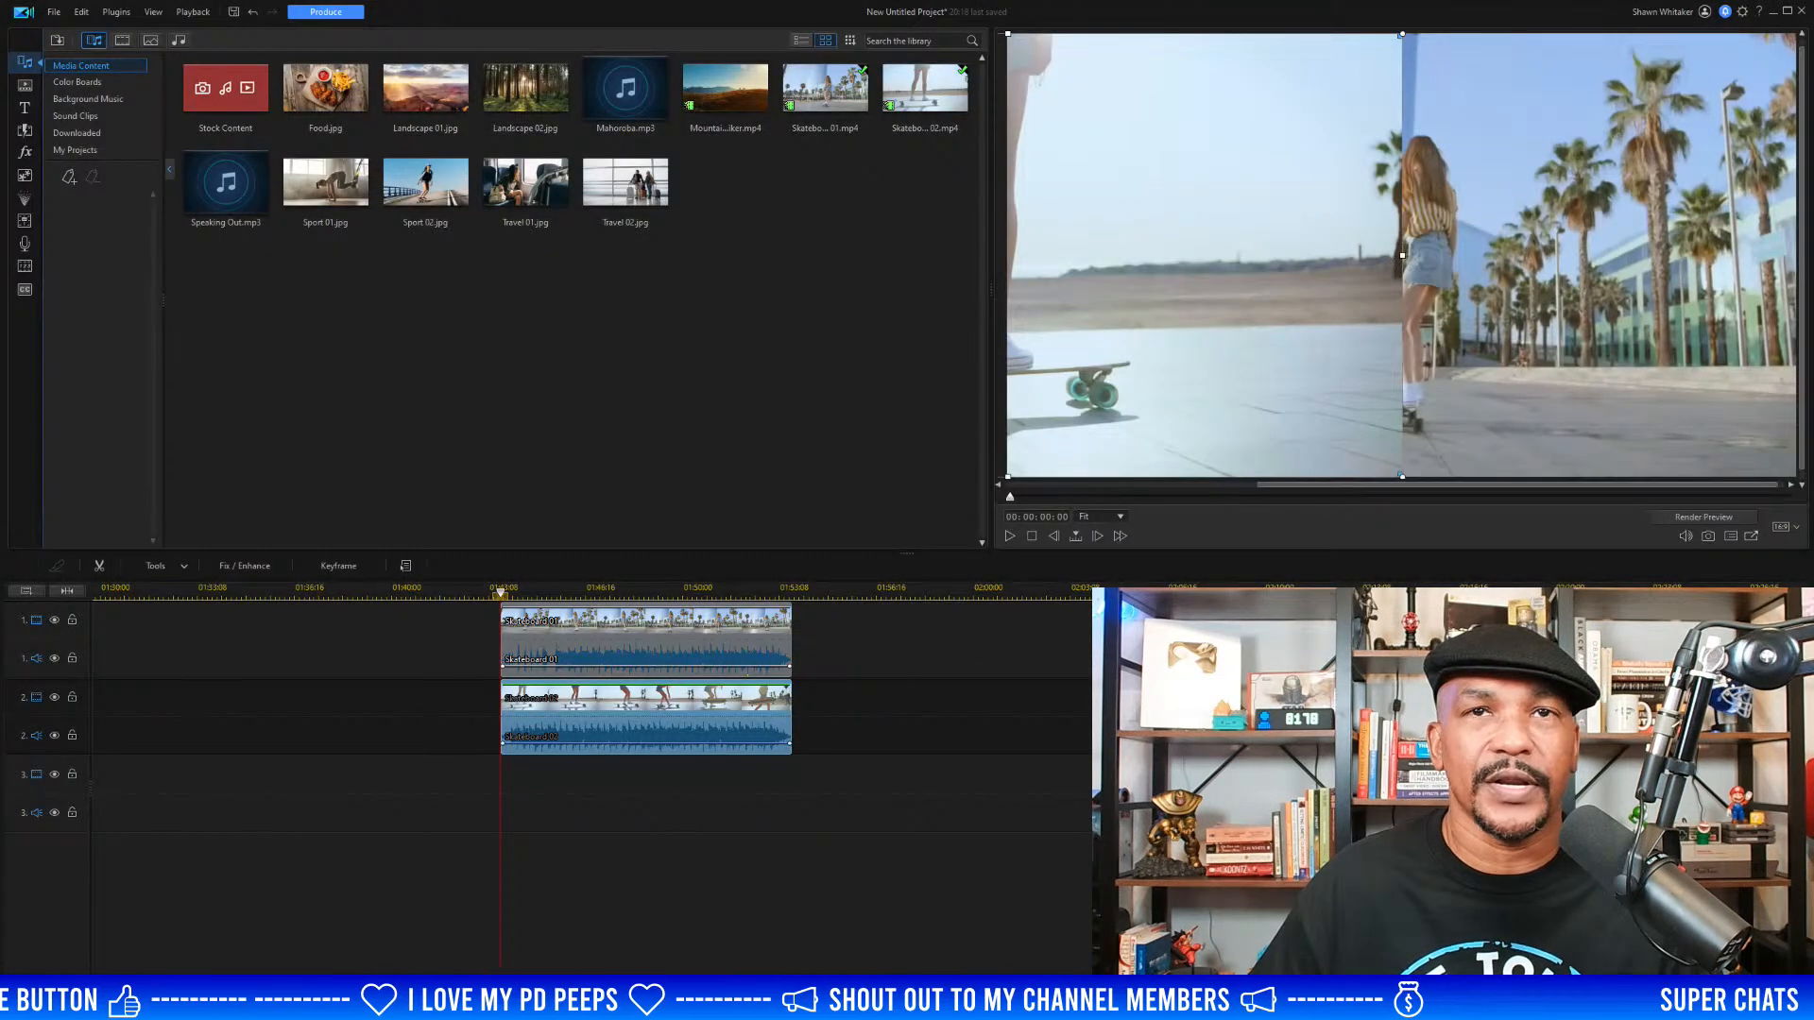
# Enable a border on the Skateboard 02 overlay in PiP Designer, save it, and deselect the clip
pyautogui.rightClick(739, 735)
pyautogui.click(704, 751)
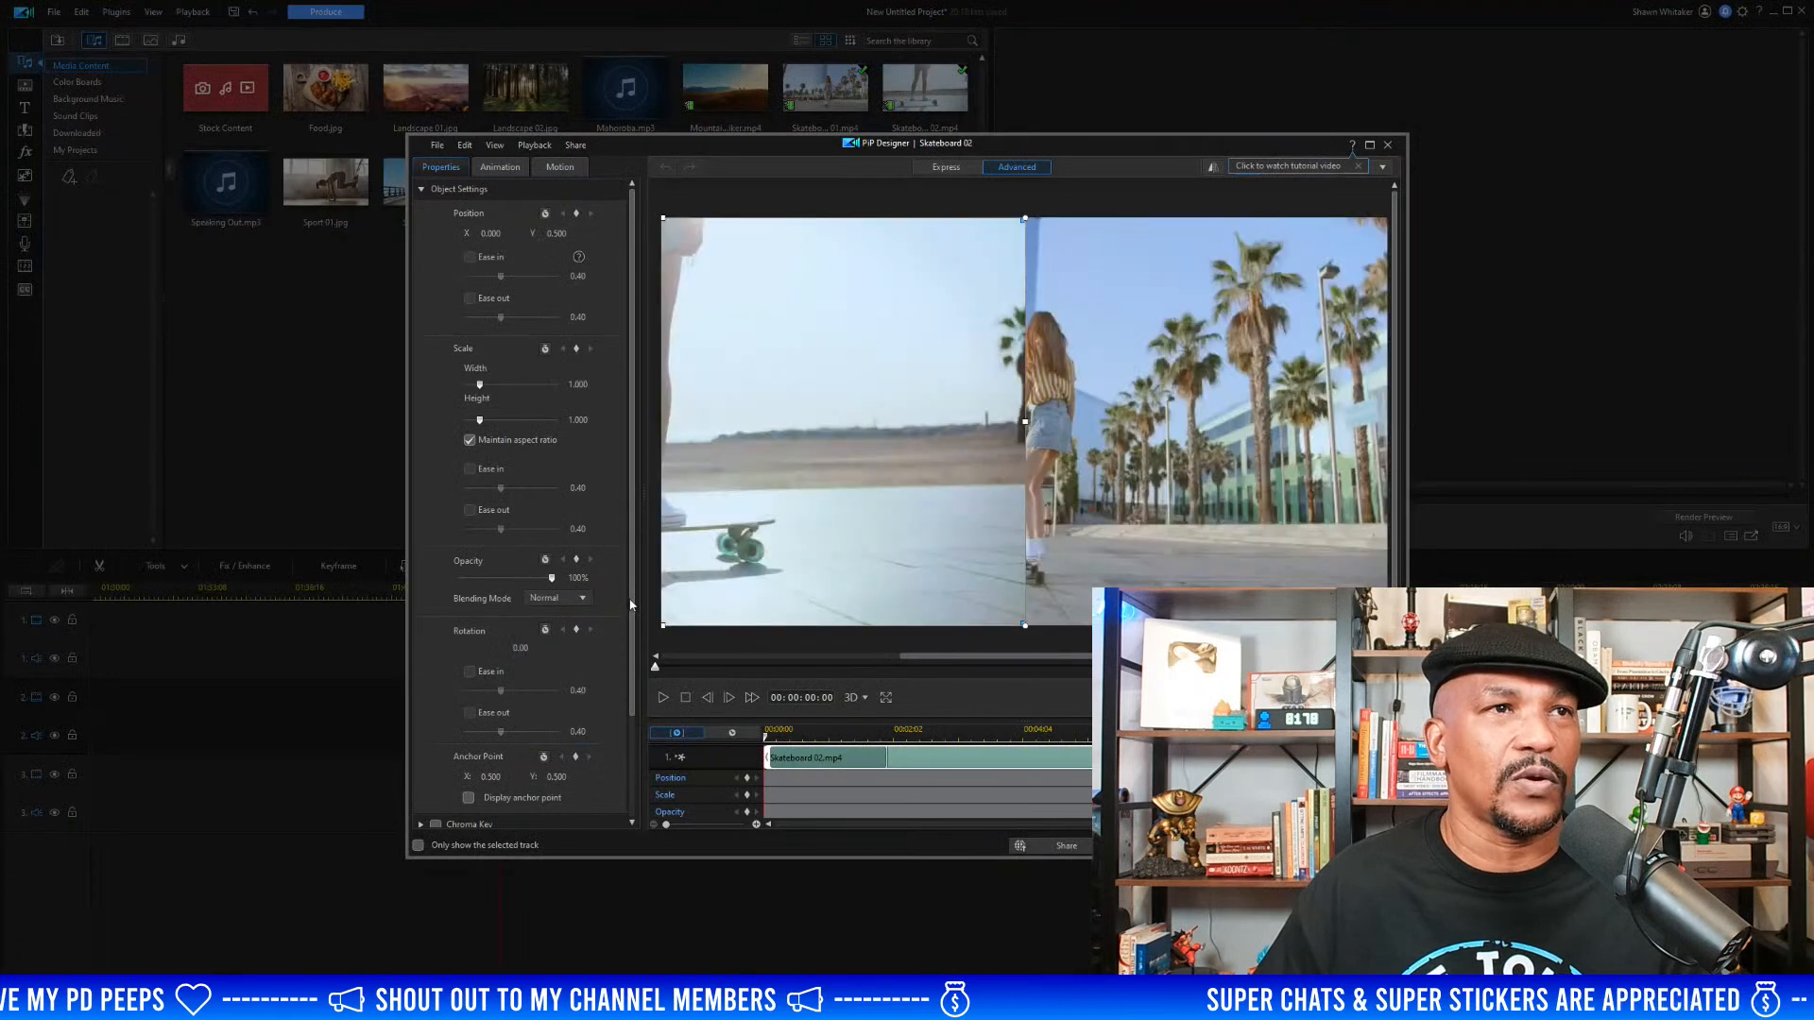
pyautogui.scroll(-3, 627, 598)
pyautogui.click(436, 727)
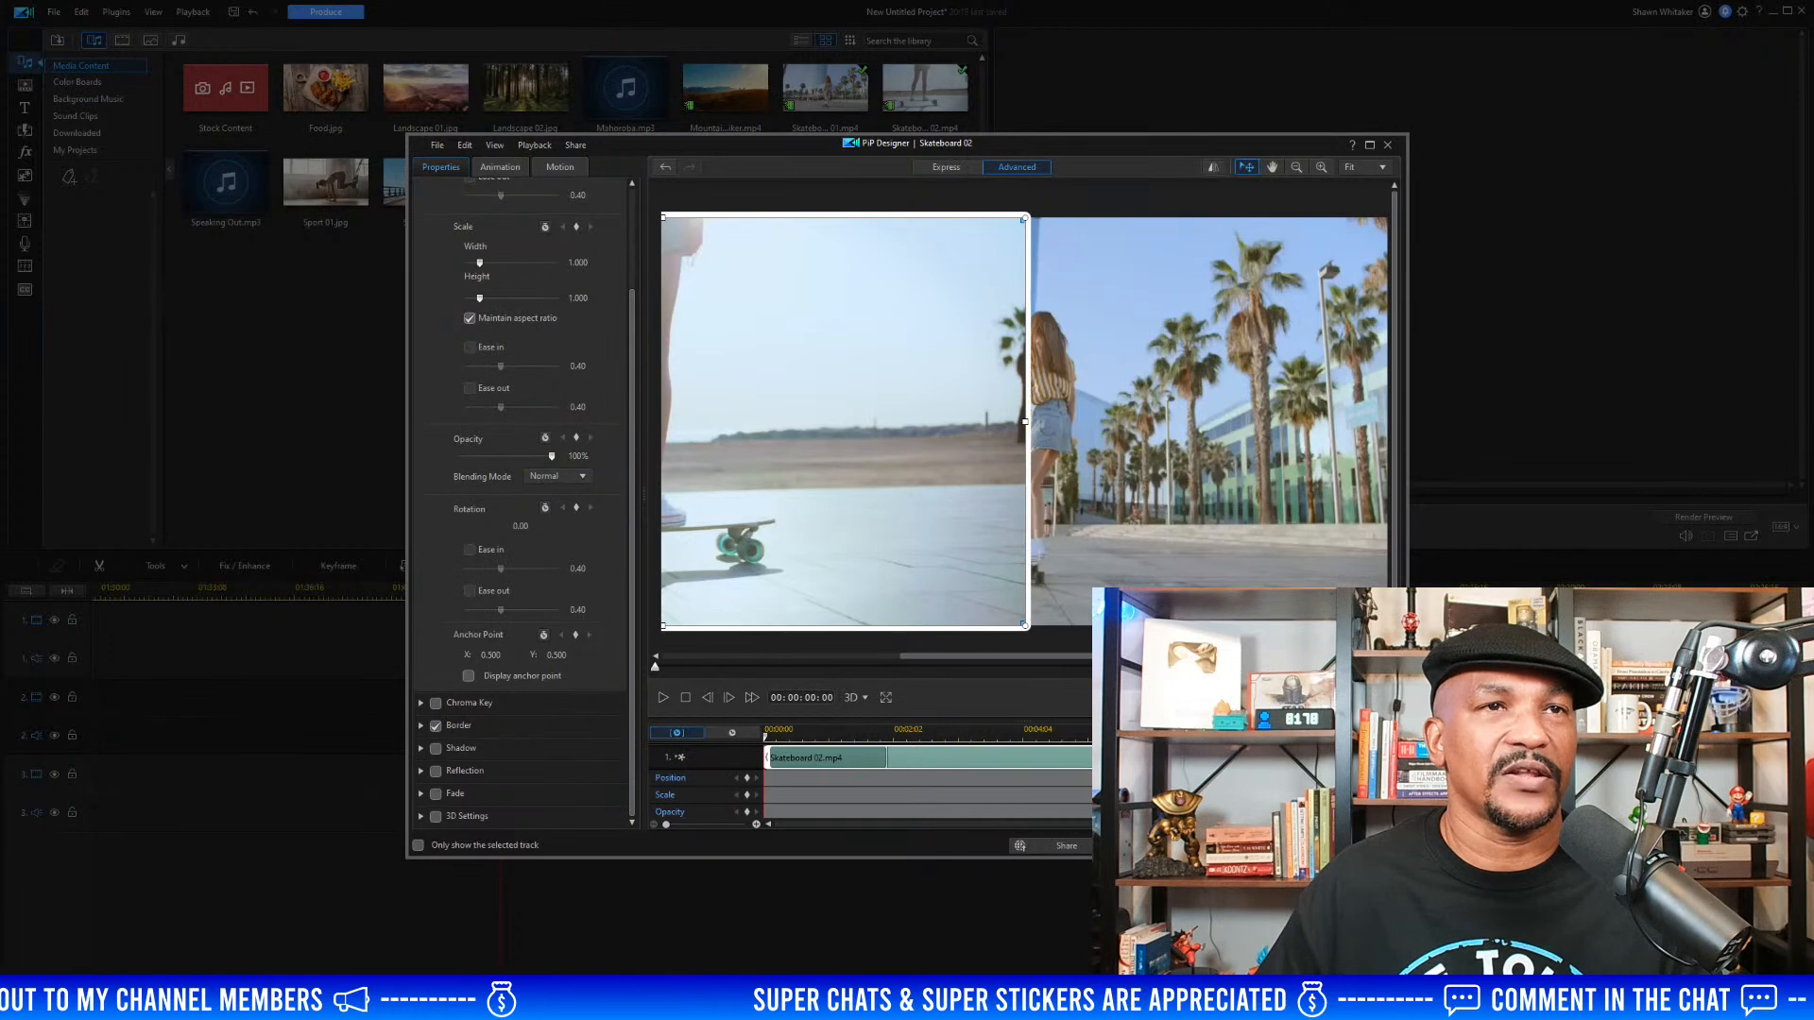
pyautogui.click(1308, 846)
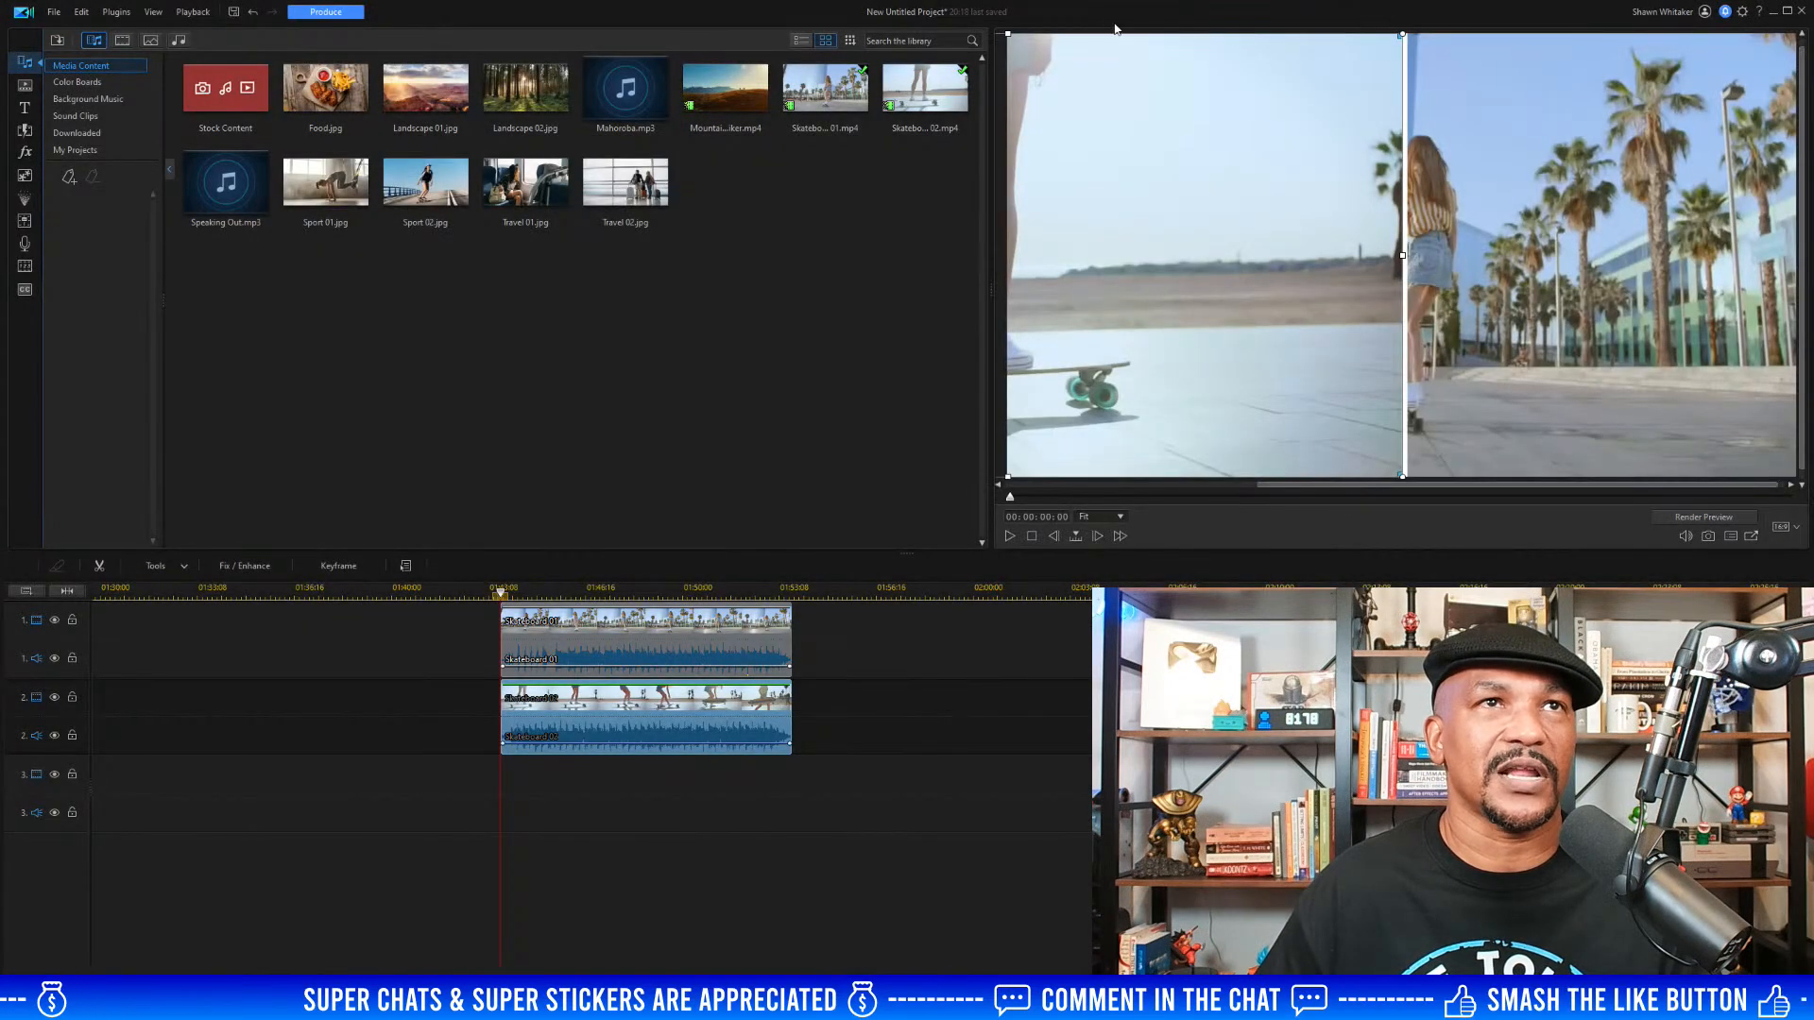
pyautogui.click(1028, 784)
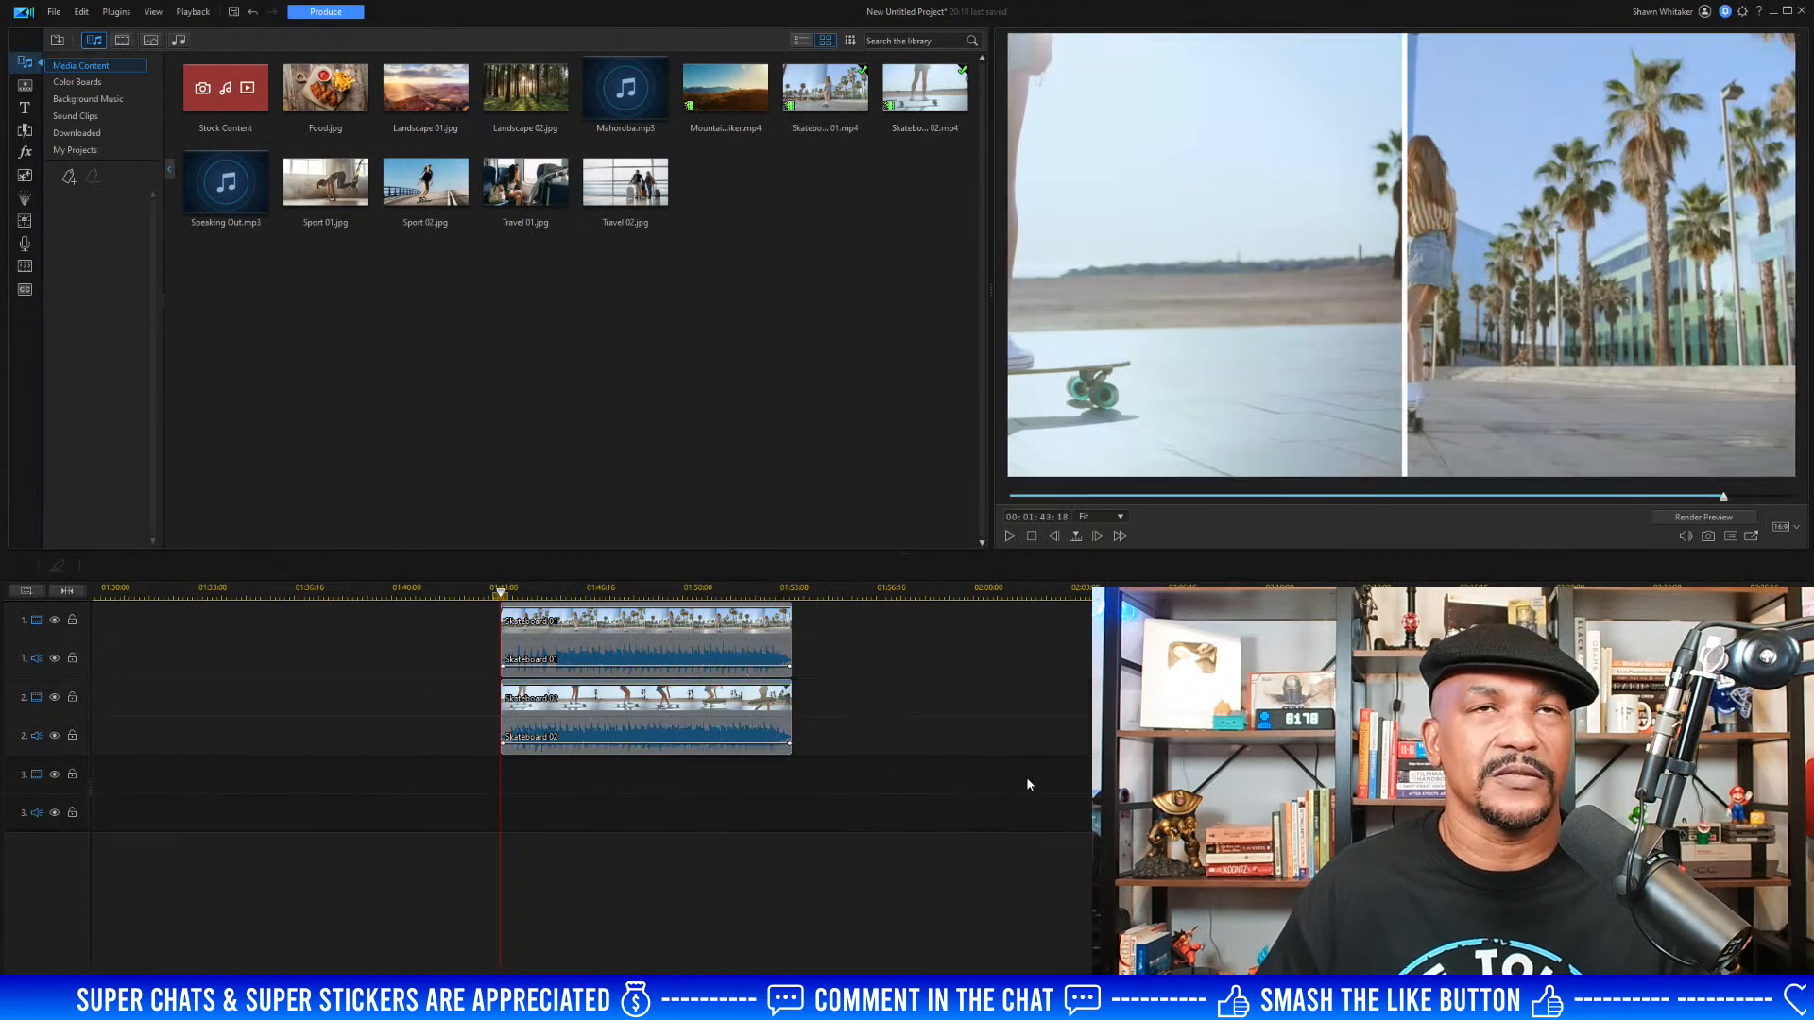